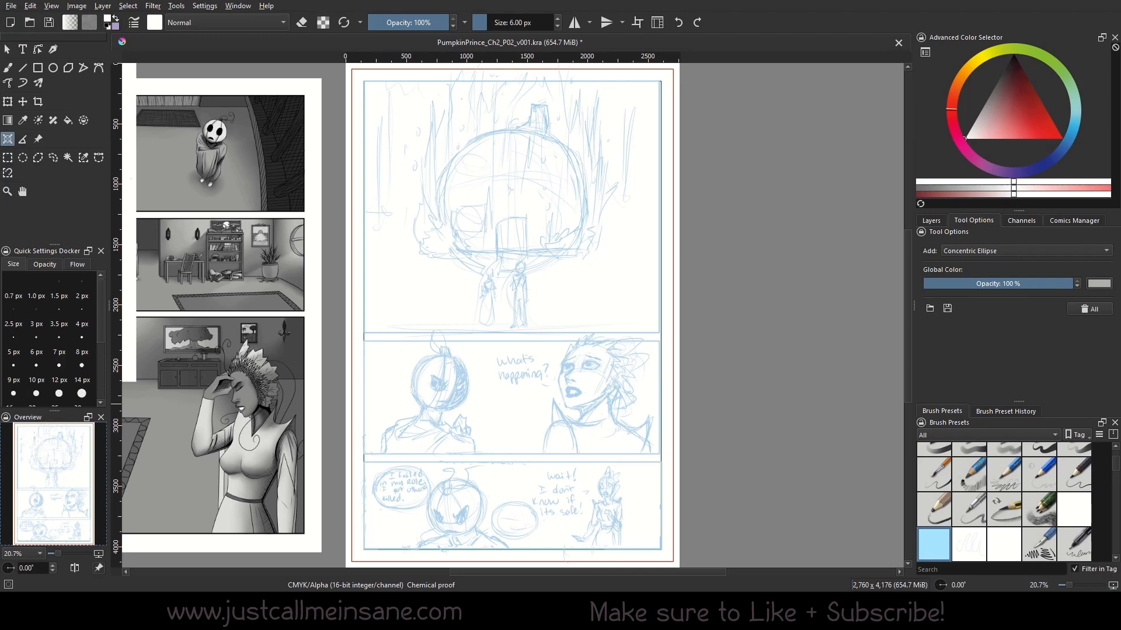
# Place a Concentric Ellipse assistant over the pumpkin house in the top panel and move its floating controls clear of the sketch.
pyautogui.click(511, 128)
pyautogui.click(514, 367)
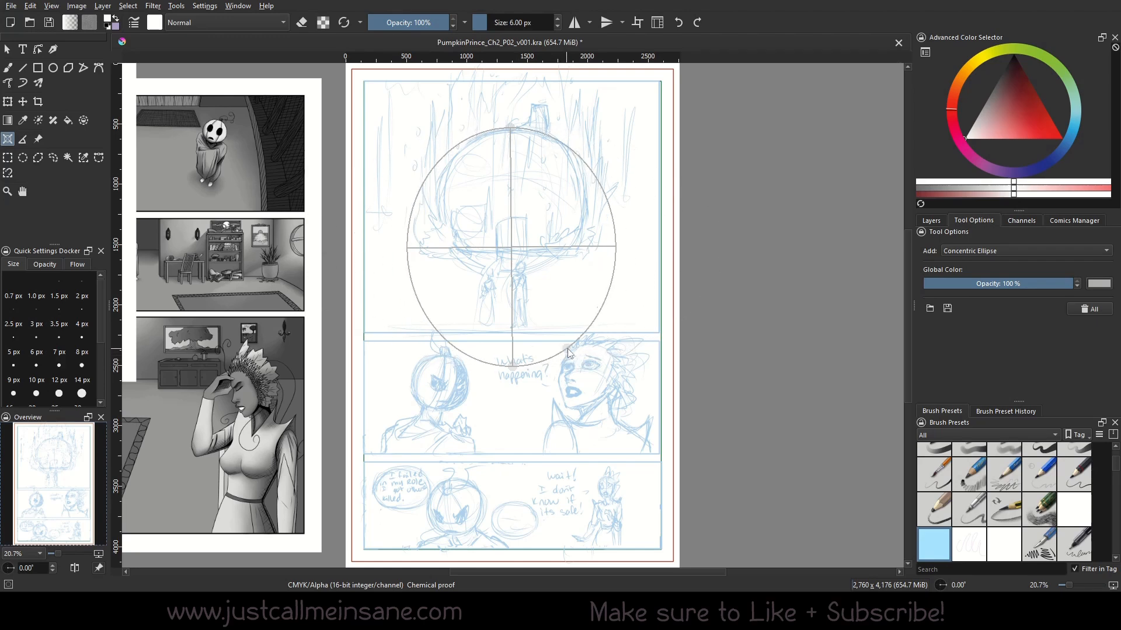
pyautogui.click(610, 178)
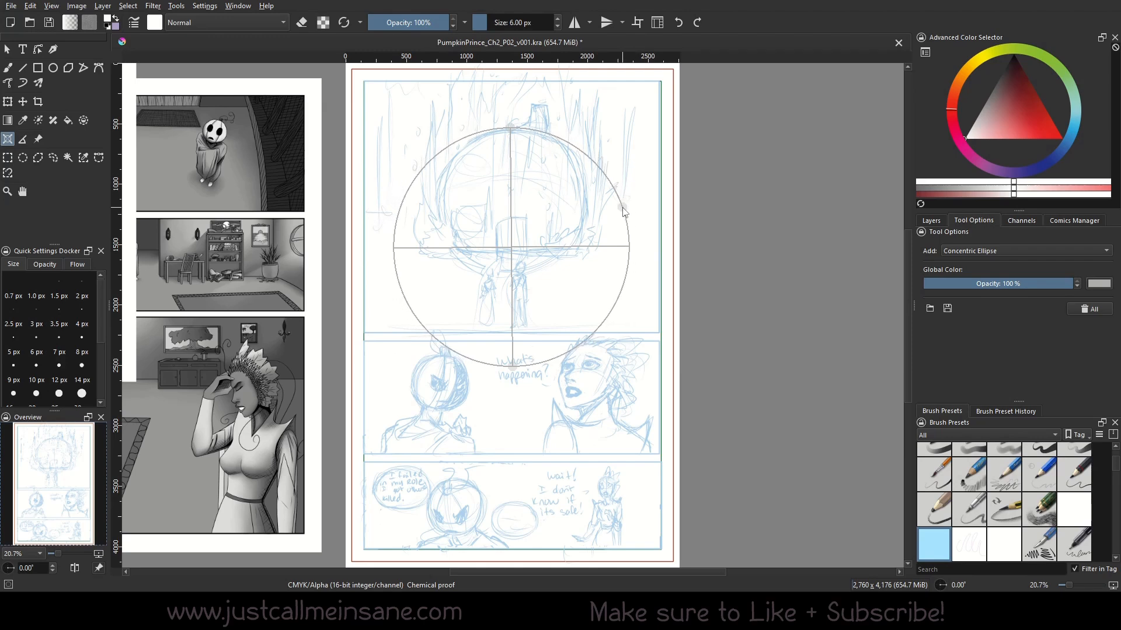
pyautogui.click(623, 207)
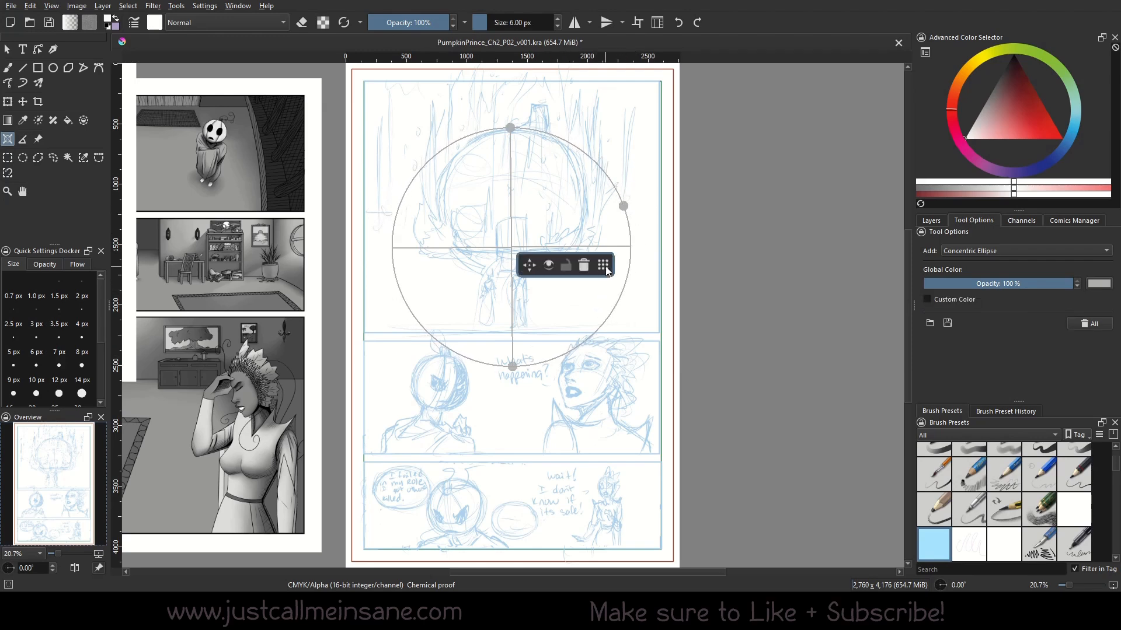
pyautogui.moveTo(605, 267); pyautogui.dragTo(748, 122)
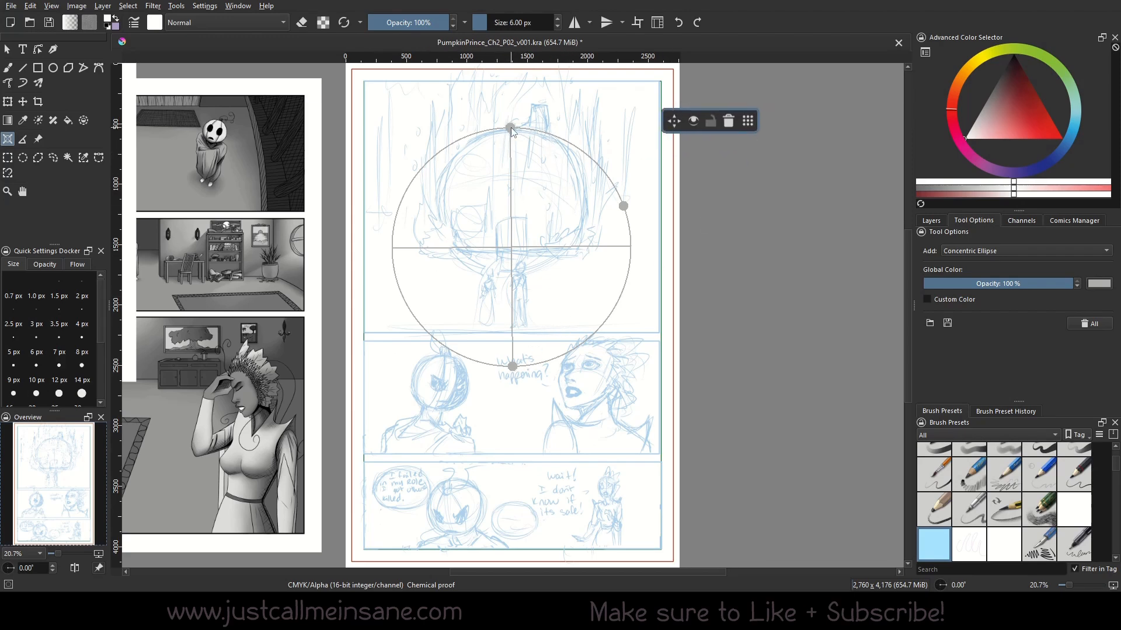
# Adjust the ellipse assistant's three control points so it matches the round outline of the pumpkin house.
pyautogui.moveTo(510, 127); pyautogui.dragTo(512, 199)
pyautogui.moveTo(512, 366); pyautogui.dragTo(514, 277)
pyautogui.moveTo(621, 203); pyautogui.dragTo(509, 130)
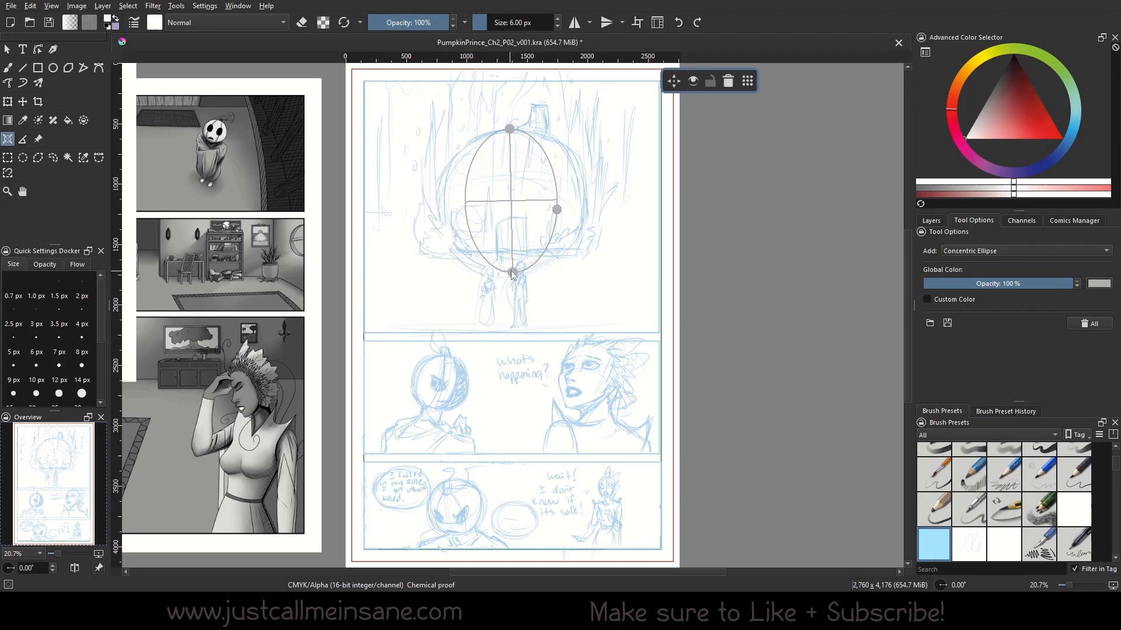
pyautogui.moveTo(510, 271); pyautogui.dragTo(510, 250)
pyautogui.moveTo(558, 209); pyautogui.dragTo(582, 211)
pyautogui.moveTo(512, 250); pyautogui.dragTo(513, 263)
pyautogui.moveTo(510, 129); pyautogui.dragTo(510, 127)
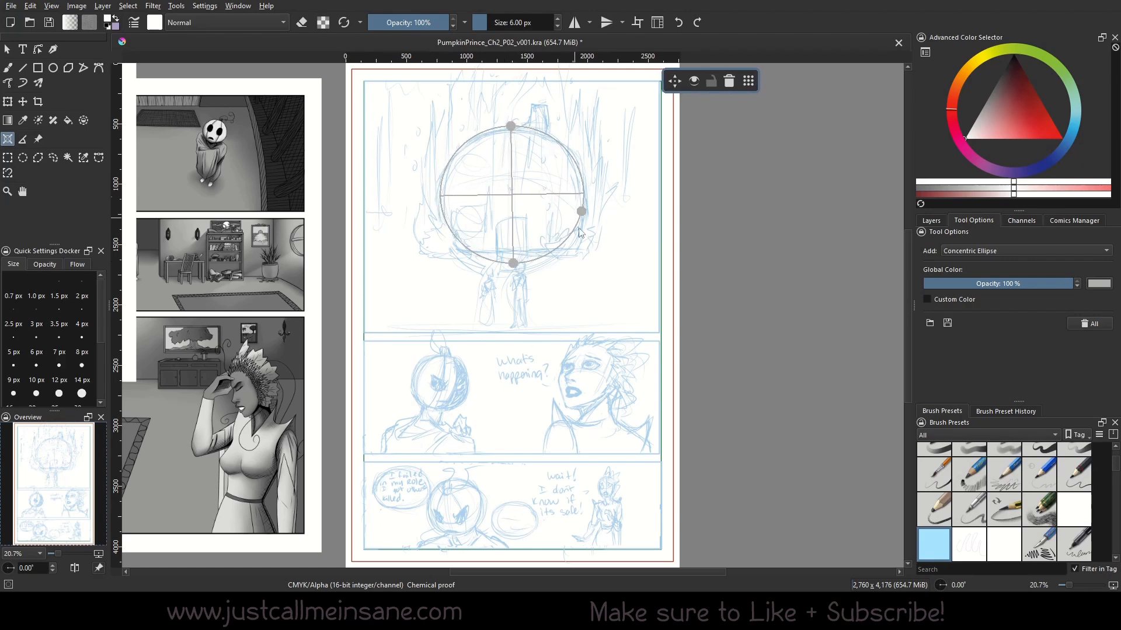
pyautogui.moveTo(582, 212); pyautogui.dragTo(587, 216)
pyautogui.moveTo(511, 127); pyautogui.dragTo(512, 129)
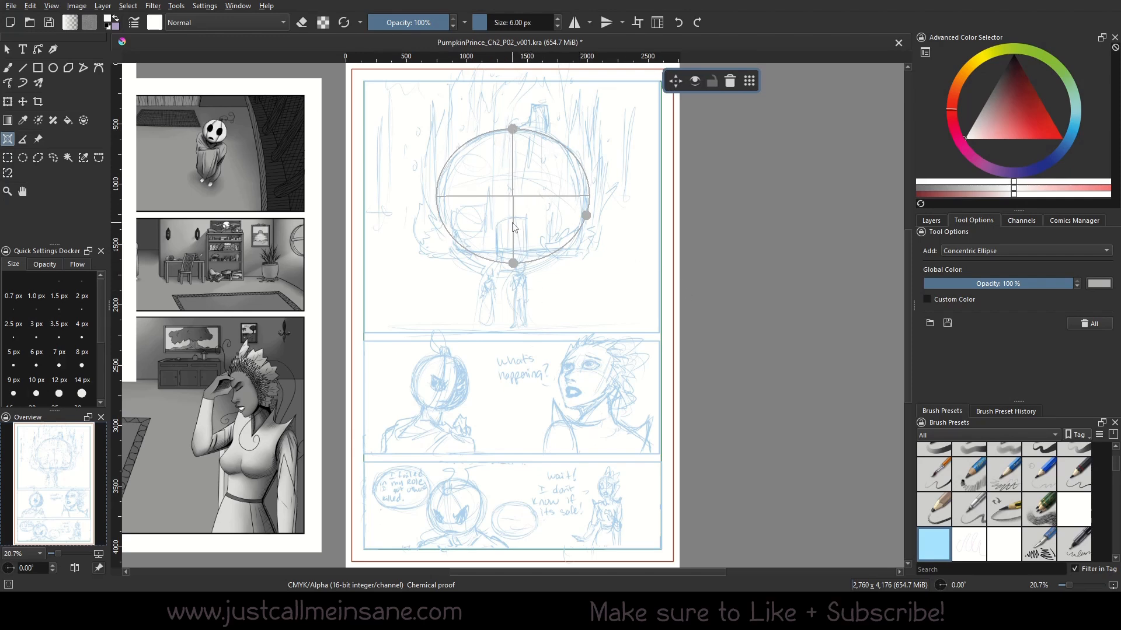
pyautogui.moveTo(516, 263); pyautogui.dragTo(514, 271)
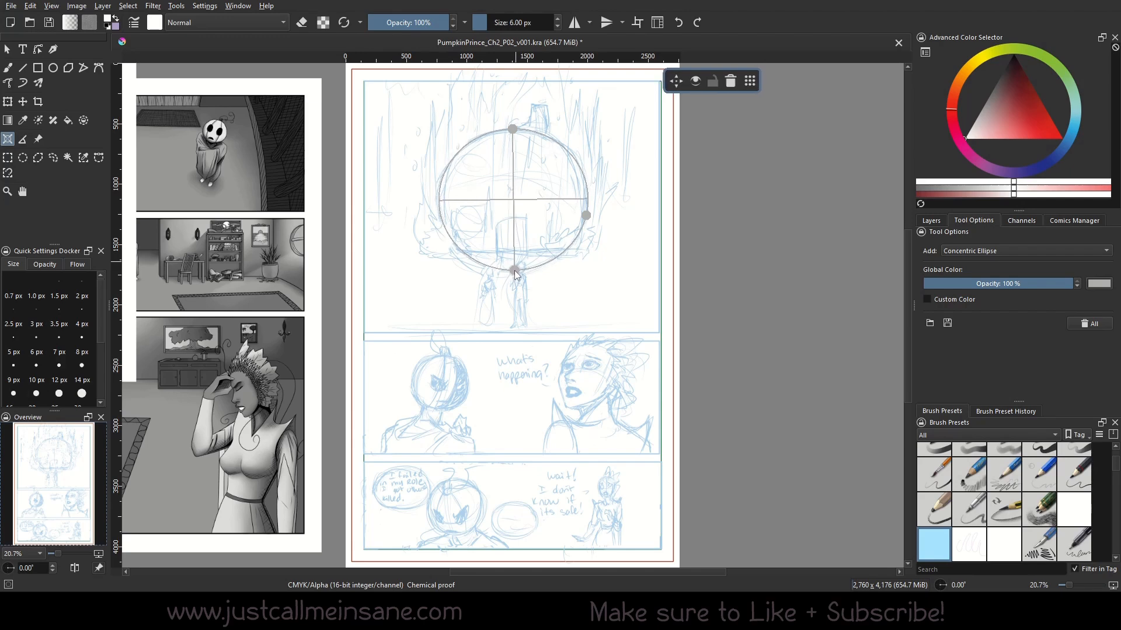
pyautogui.moveTo(586, 216); pyautogui.dragTo(590, 216)
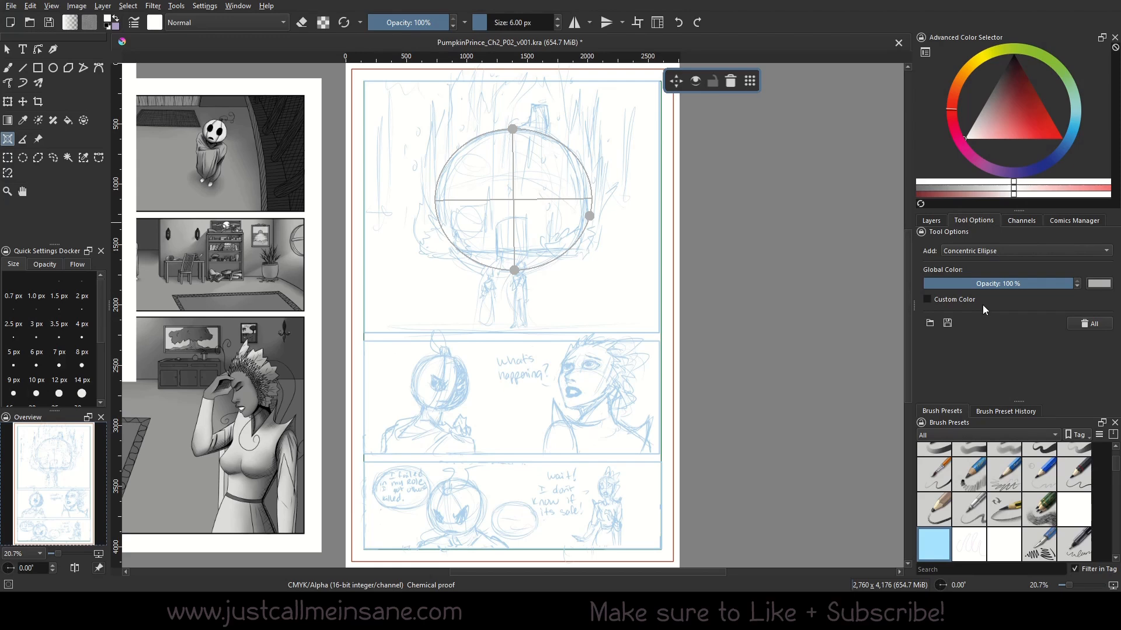
pyautogui.click(962, 298)
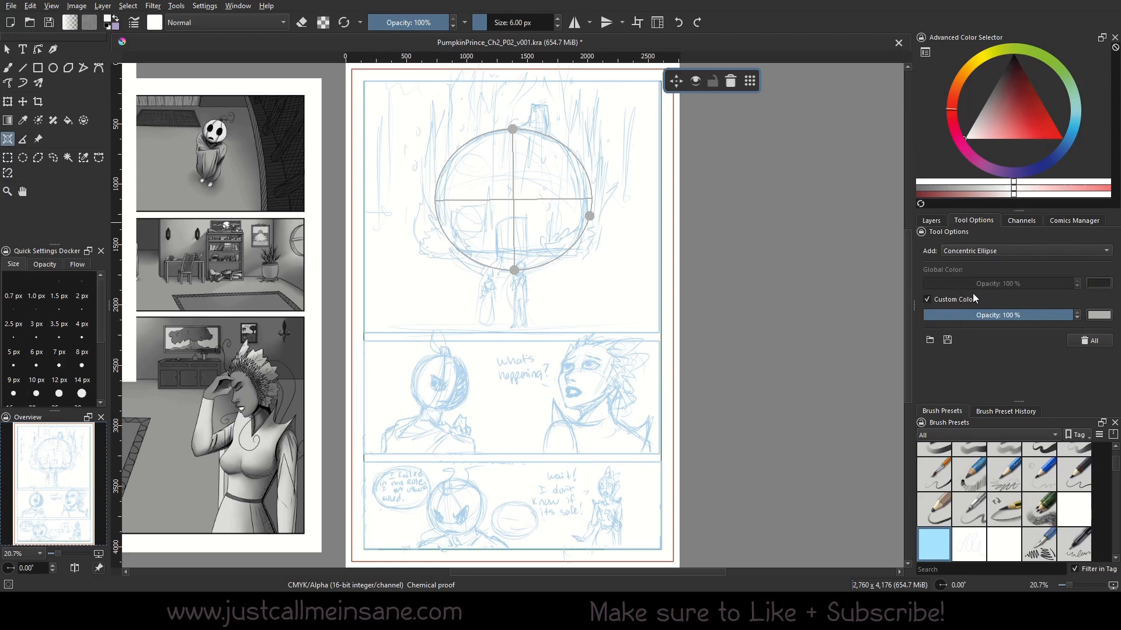
pyautogui.click(962, 299)
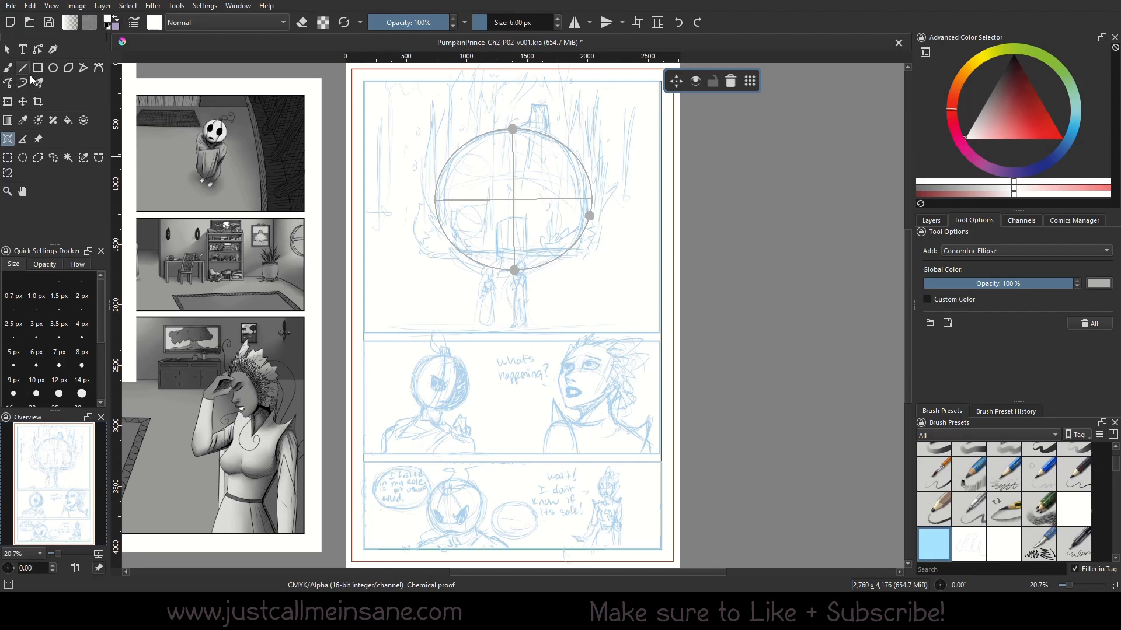
# Enable Snap to Assistants for the freehand brush and choose a medium red as the painting colour.
pyautogui.click(8, 69)
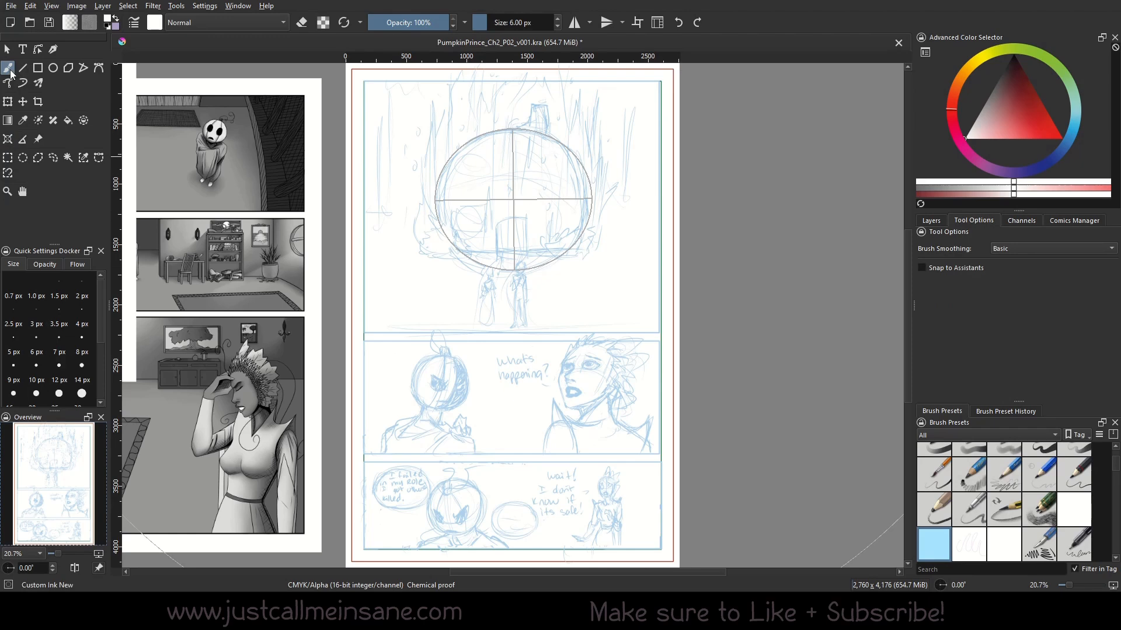
pyautogui.click(948, 268)
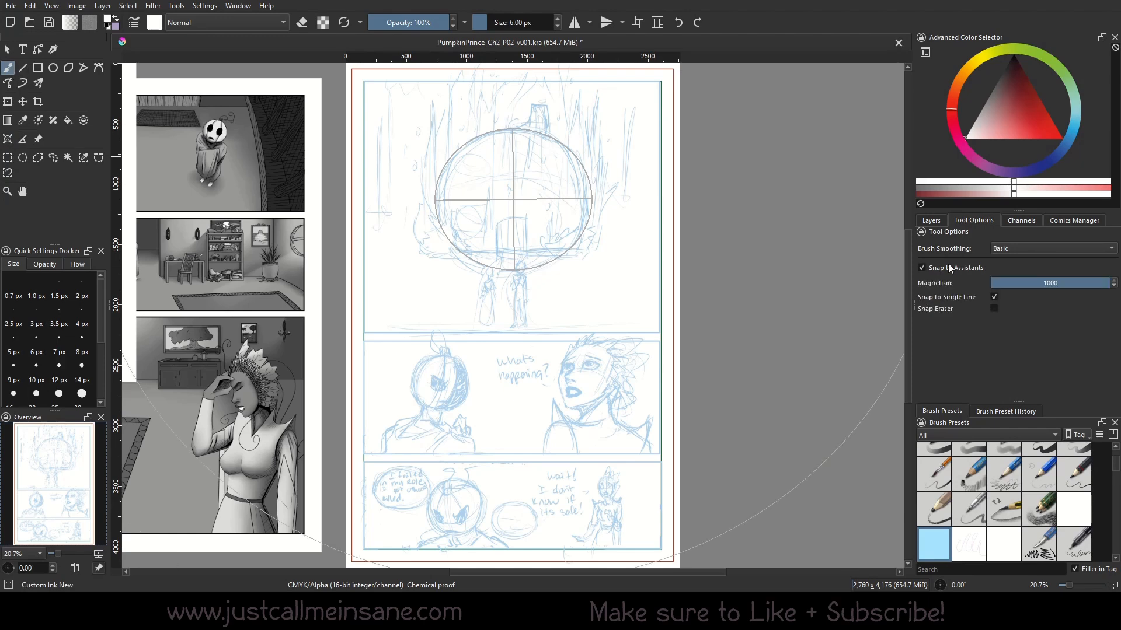
pyautogui.moveTo(1016, 112)
pyautogui.mouseDown()
pyautogui.moveTo(1031, 120)
pyautogui.moveTo(1018, 121)
pyautogui.mouseUp()
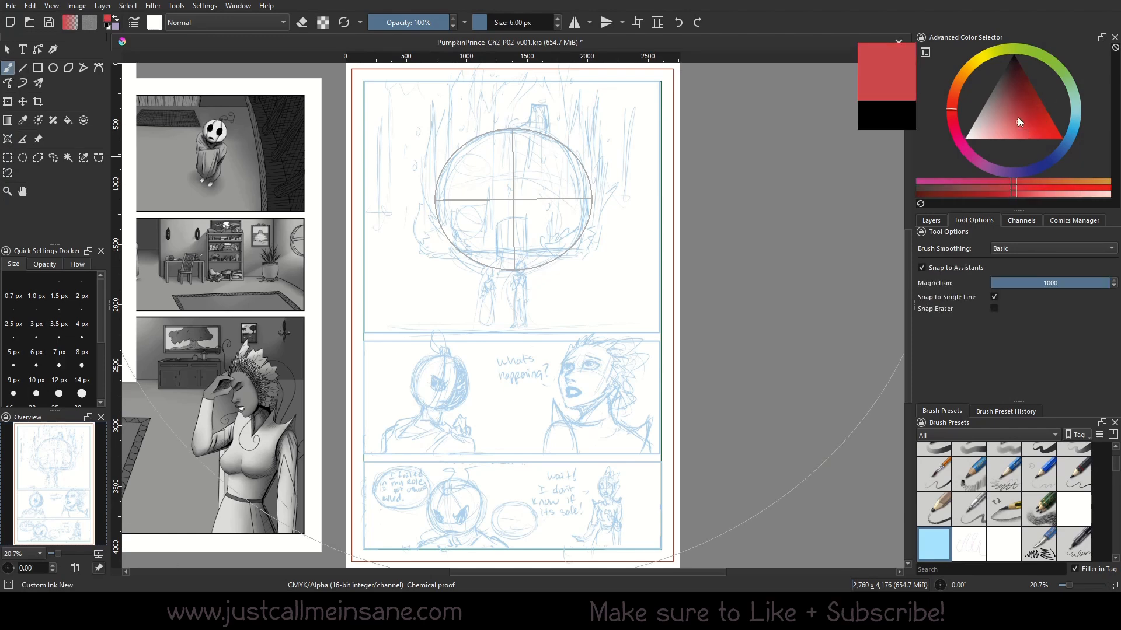
# Add a new paint layer above the visible sketch layer, Copy of Paint Layer 2.
pyautogui.click(941, 222)
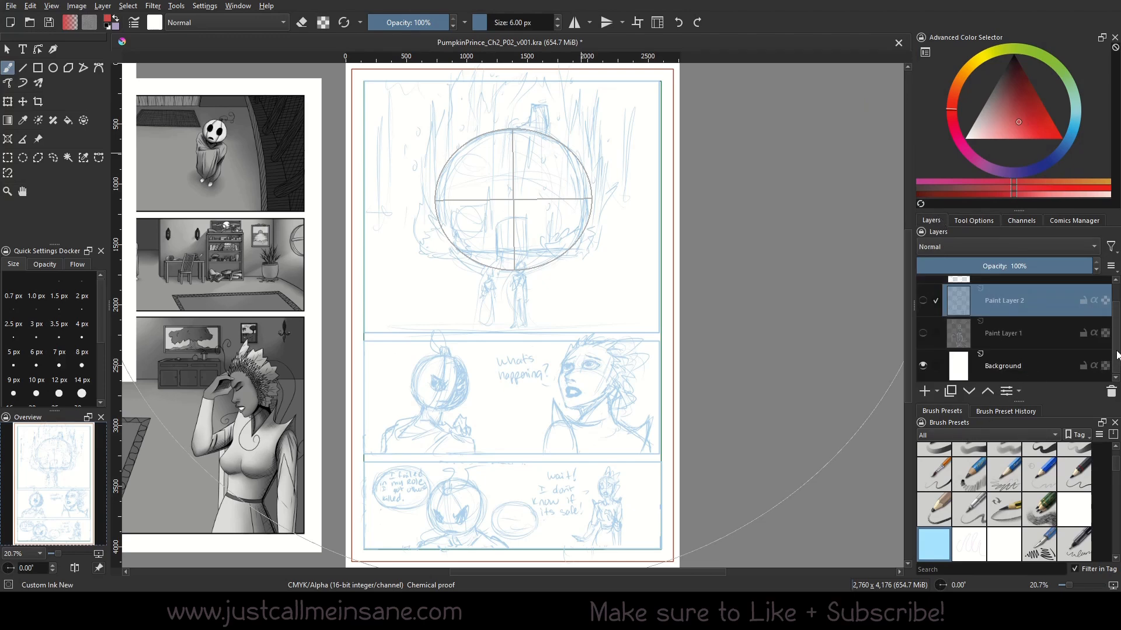
pyautogui.hotkey('ctrl', 'j')
pyautogui.click(927, 390)
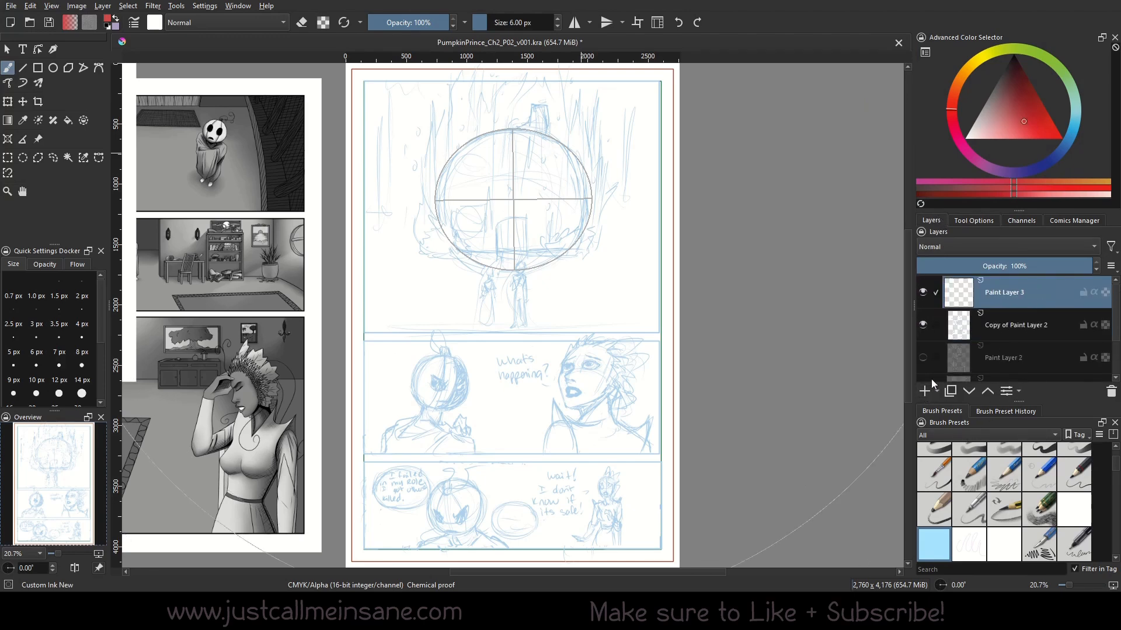
# Draw red concentric rings inside and outside the ellipse assistant, increasing the brush size to 14 px after the first ring.
pyautogui.moveTo(562, 285); pyautogui.dragTo(542, 276)
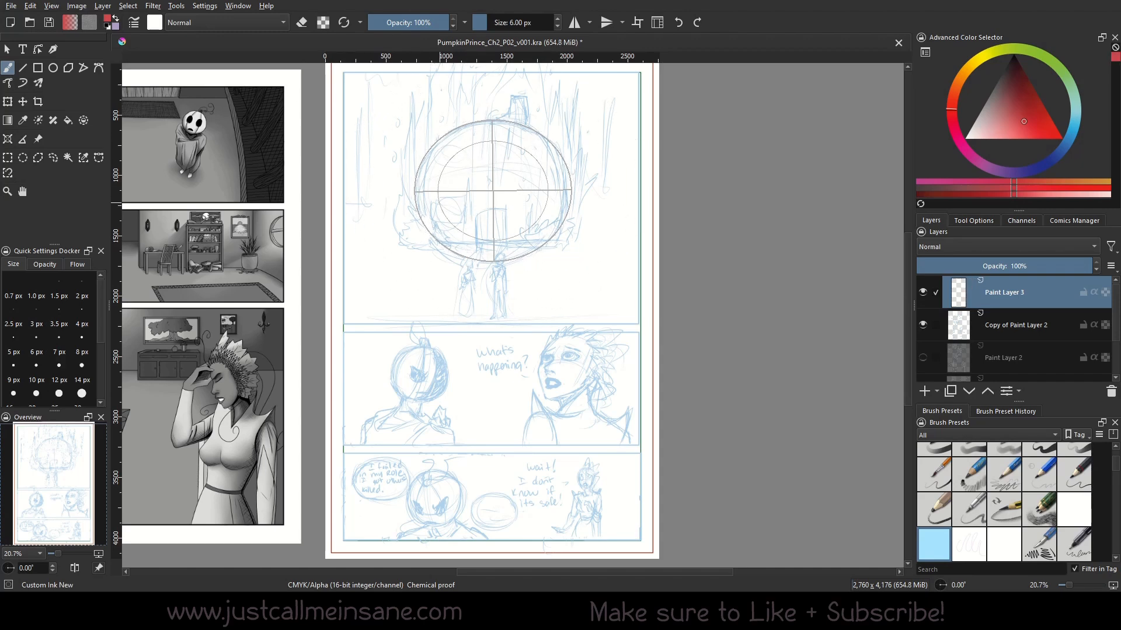
pyautogui.moveTo(493, 142); pyautogui.dragTo(440, 201)
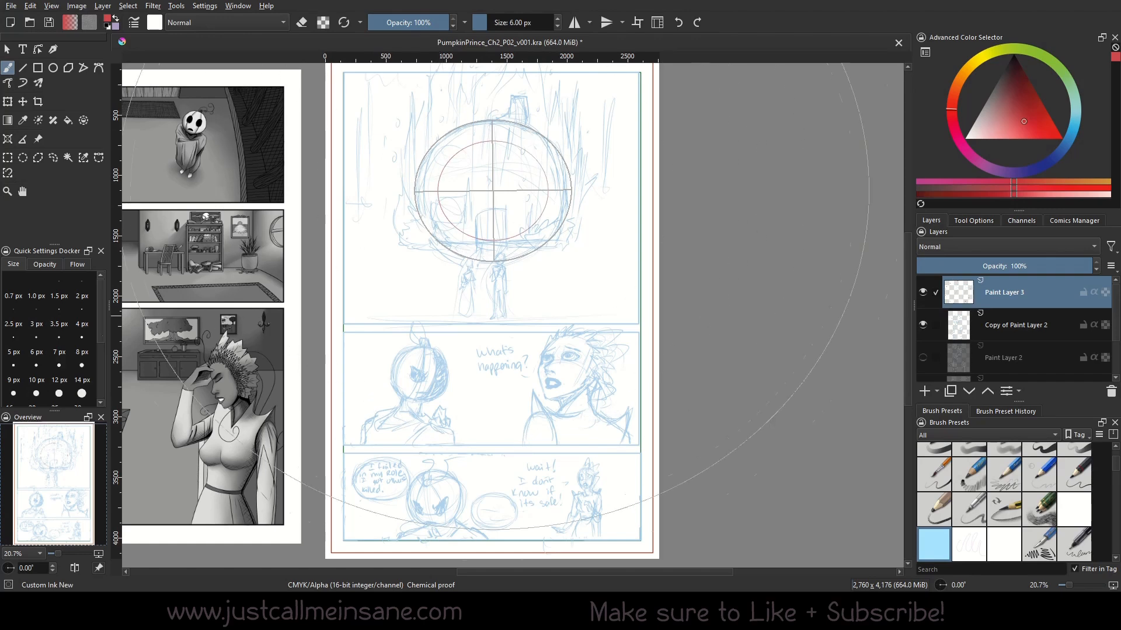
pyautogui.click(82, 391)
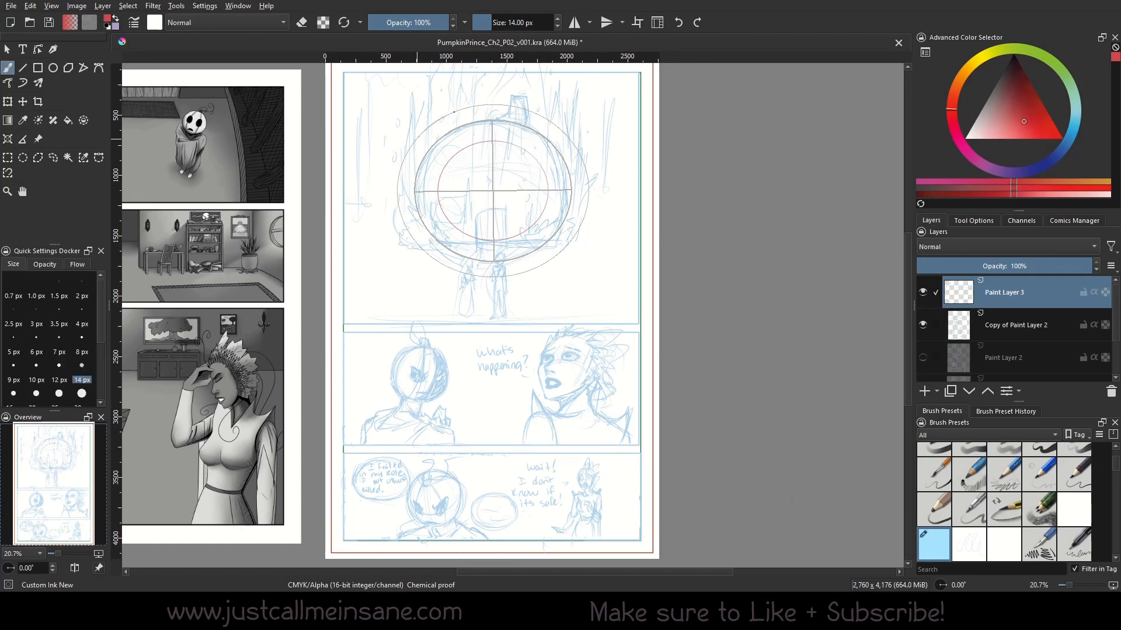
pyautogui.moveTo(461, 108)
pyautogui.mouseDown()
pyautogui.moveTo(496, 277)
pyautogui.moveTo(429, 127)
pyautogui.moveTo(499, 112)
pyautogui.moveTo(446, 125)
pyautogui.moveTo(458, 119)
pyautogui.mouseUp()
pyautogui.moveTo(438, 152)
pyautogui.mouseDown()
pyautogui.moveTo(484, 128)
pyautogui.moveTo(530, 244)
pyautogui.moveTo(479, 129)
pyautogui.mouseUp()
pyautogui.moveTo(497, 80)
pyautogui.mouseDown()
pyautogui.moveTo(441, 292)
pyautogui.moveTo(467, 82)
pyautogui.mouseUp()
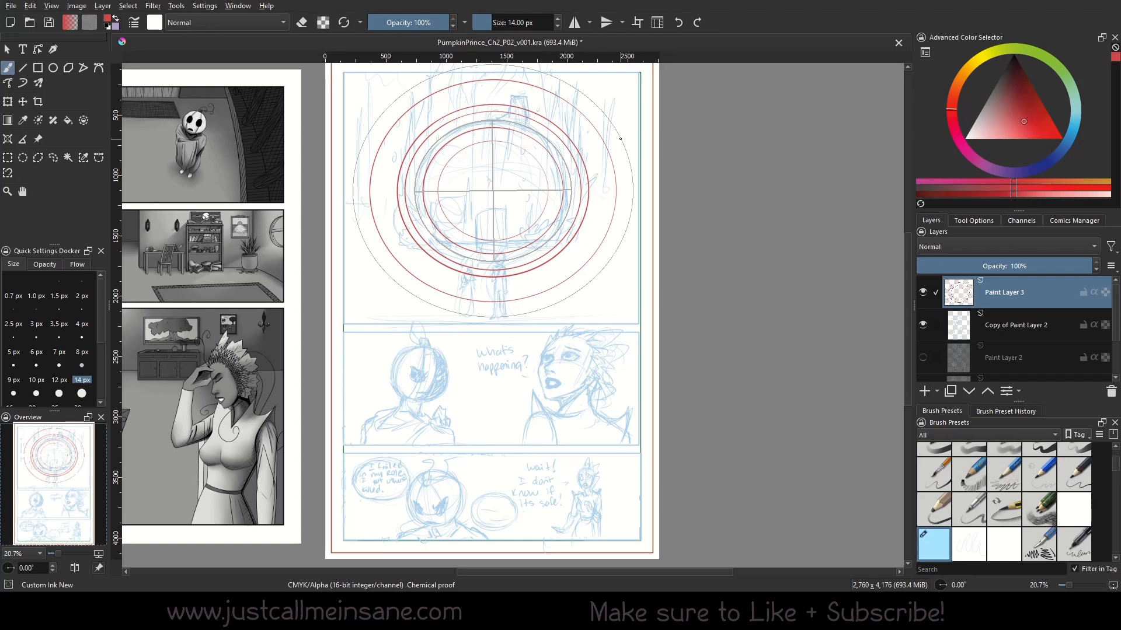
pyautogui.moveTo(438, 107)
pyautogui.mouseDown()
pyautogui.moveTo(465, 96)
pyautogui.moveTo(397, 152)
pyautogui.mouseUp()
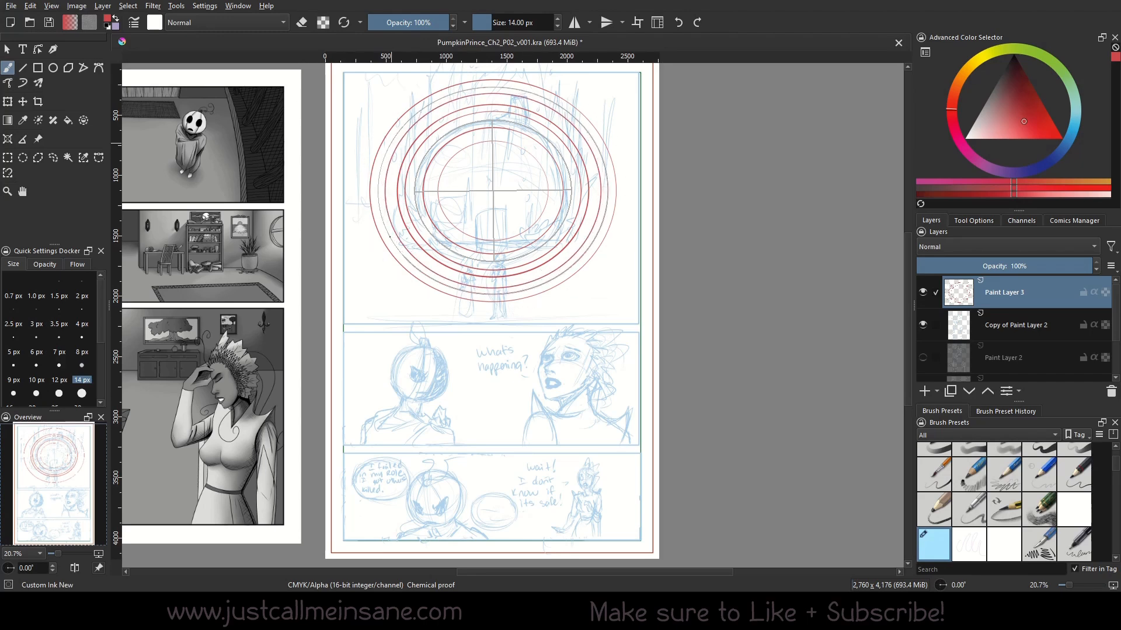
pyautogui.moveTo(506, 165); pyautogui.dragTo(455, 172)
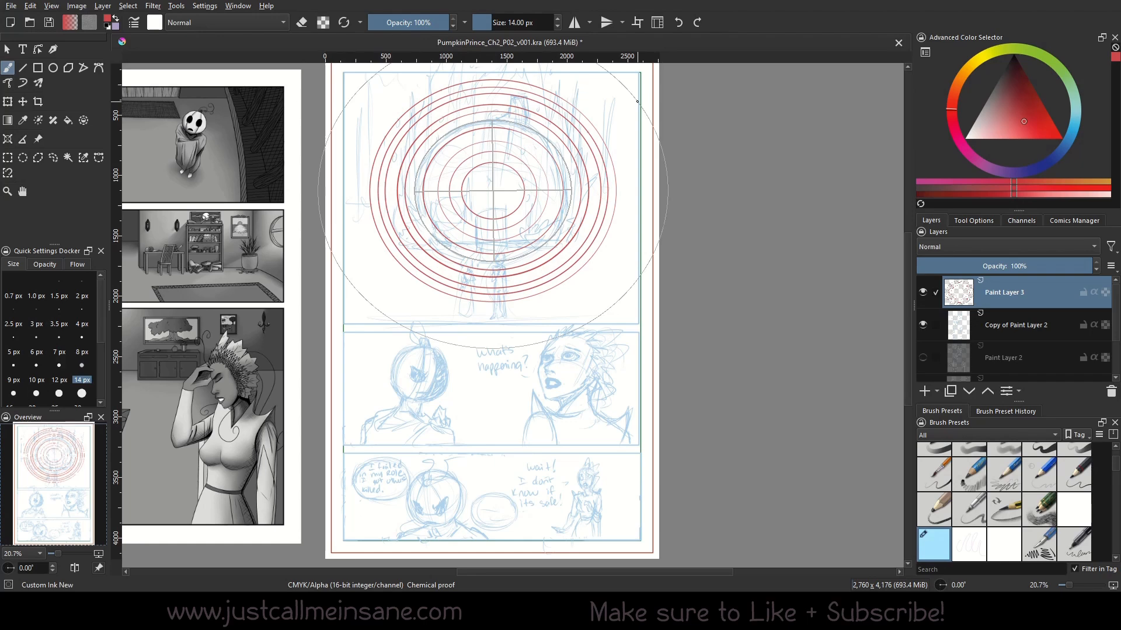
# Erase the lower halves of the red rings with the Eraser Circle brush at about 212 px, and return to the ink brush.
pyautogui.click(8, 139)
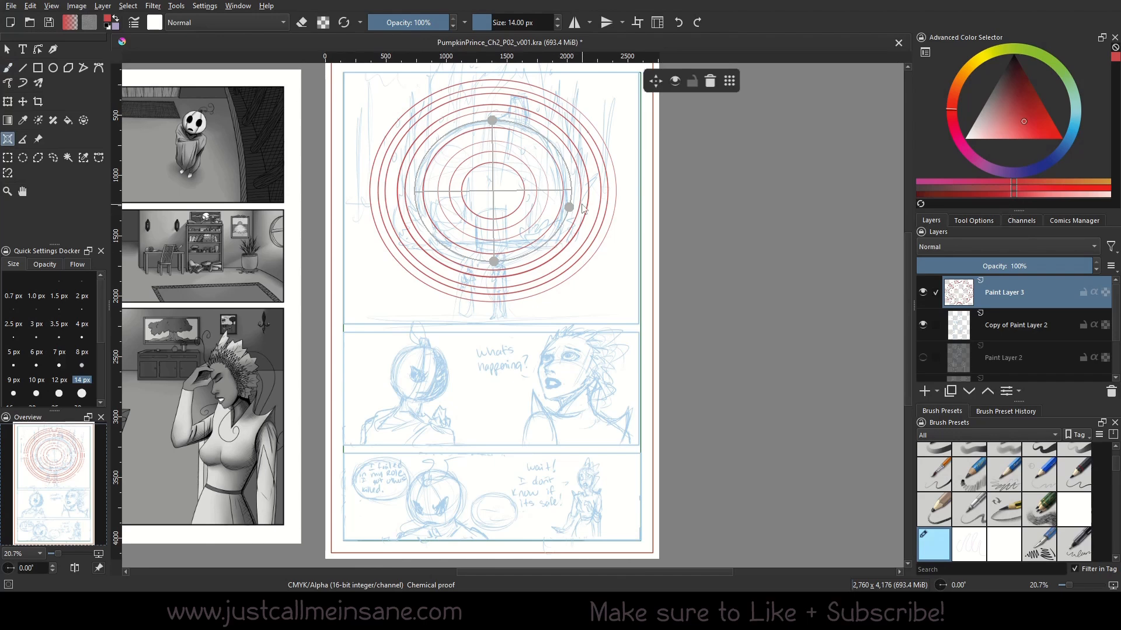
pyautogui.click(11, 68)
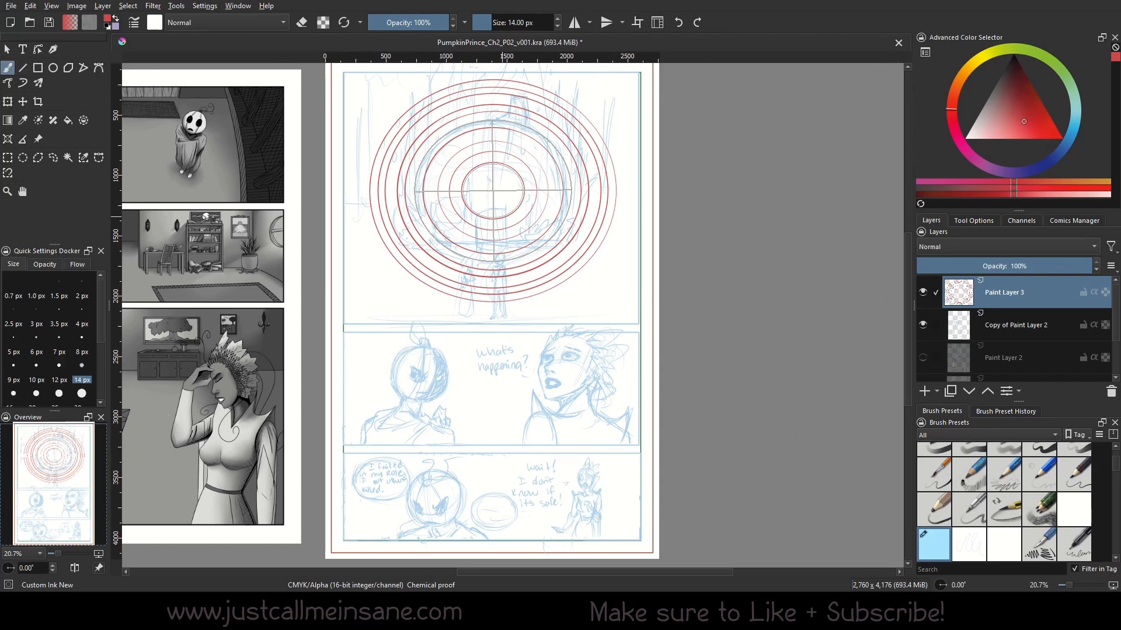
pyautogui.rightClick(500, 212)
pyautogui.click(509, 152)
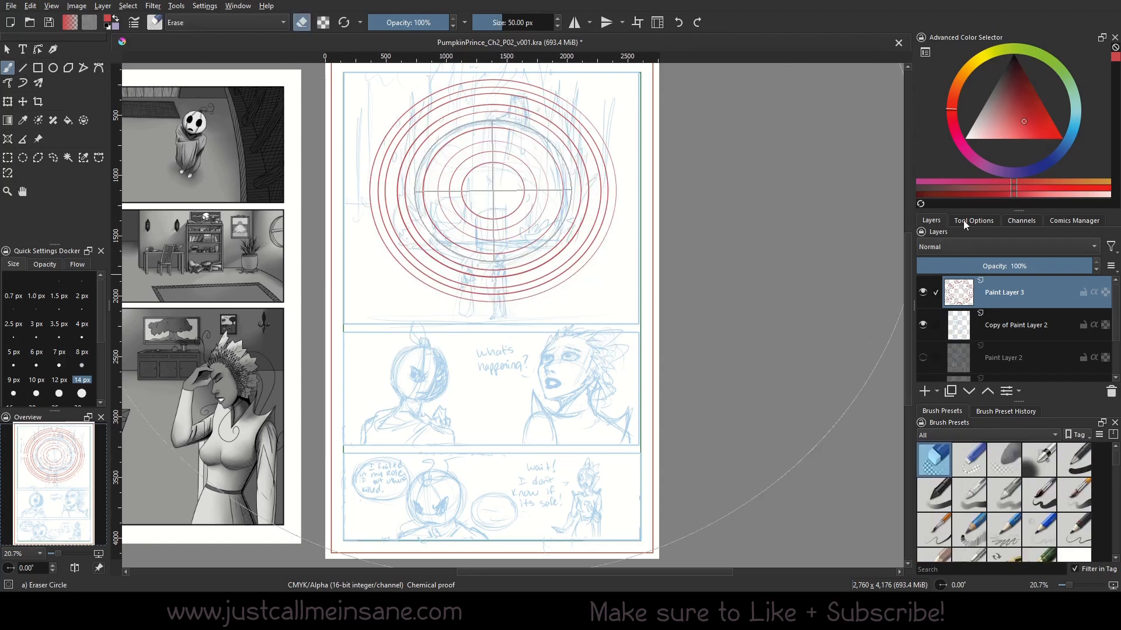
pyautogui.moveTo(392, 220)
pyautogui.mouseDown()
pyautogui.moveTo(435, 211)
pyautogui.moveTo(399, 221)
pyautogui.mouseUp()
pyautogui.keyDown('shift'); pyautogui.moveTo(516, 263); pyautogui.dragTo(544, 264); pyautogui.keyUp('shift')
pyautogui.moveTo(363, 213)
pyautogui.mouseDown()
pyautogui.moveTo(642, 213)
pyautogui.moveTo(361, 212)
pyautogui.moveTo(532, 201)
pyautogui.moveTo(504, 207)
pyautogui.moveTo(551, 229)
pyautogui.moveTo(350, 258)
pyautogui.moveTo(633, 263)
pyautogui.moveTo(446, 285)
pyautogui.moveTo(512, 233)
pyautogui.moveTo(353, 286)
pyautogui.mouseUp()
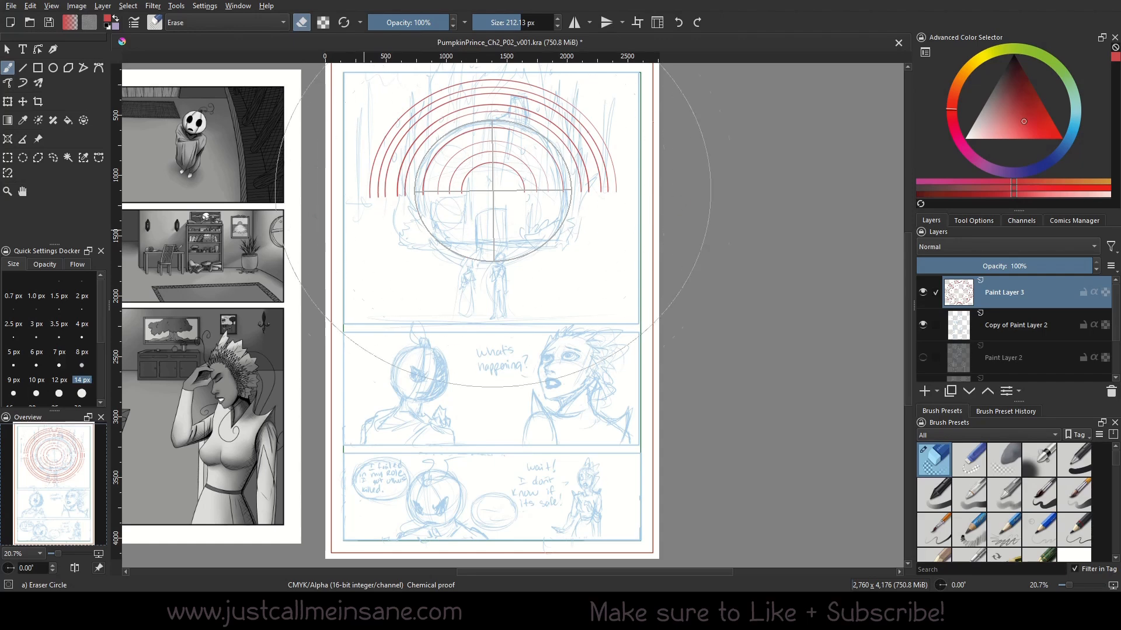
pyautogui.moveTo(360, 204)
pyautogui.mouseDown()
pyautogui.moveTo(546, 200)
pyautogui.moveTo(513, 203)
pyautogui.mouseUp()
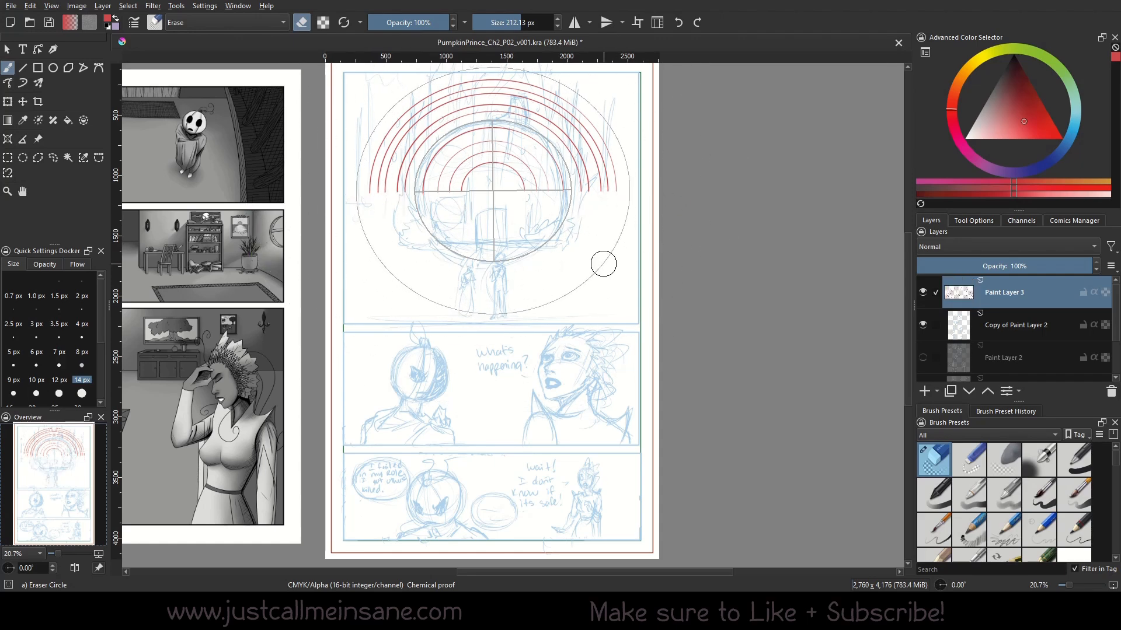
pyautogui.rightClick(562, 256)
pyautogui.click(627, 267)
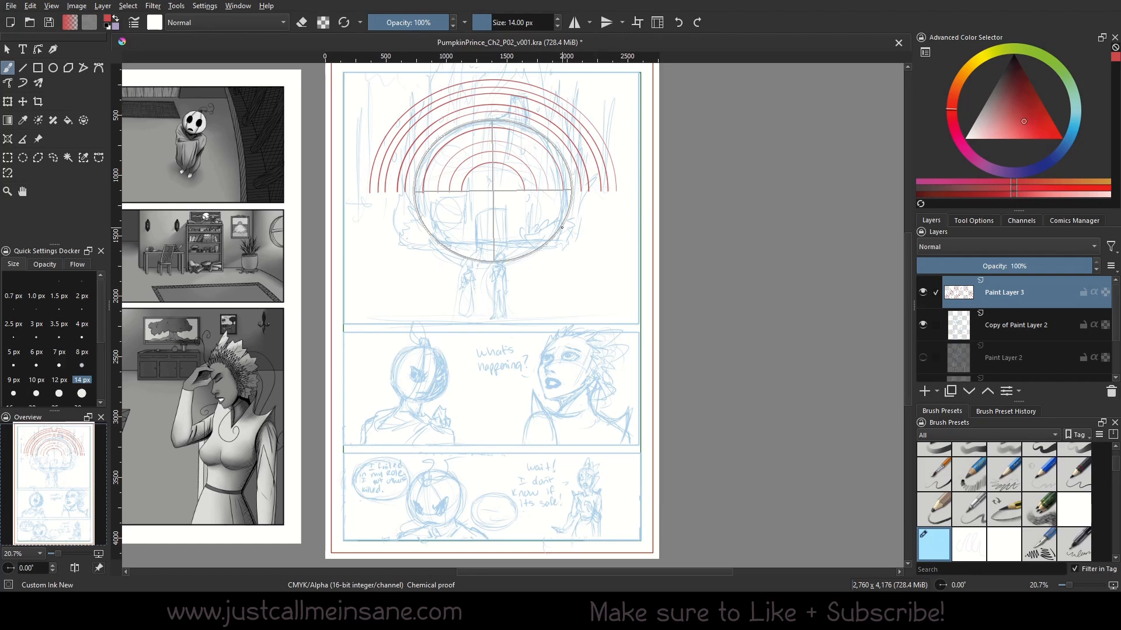
# Erase the remaining red arcs above the pumpkin house and switch back to the red ink brush.
pyautogui.click(8, 138)
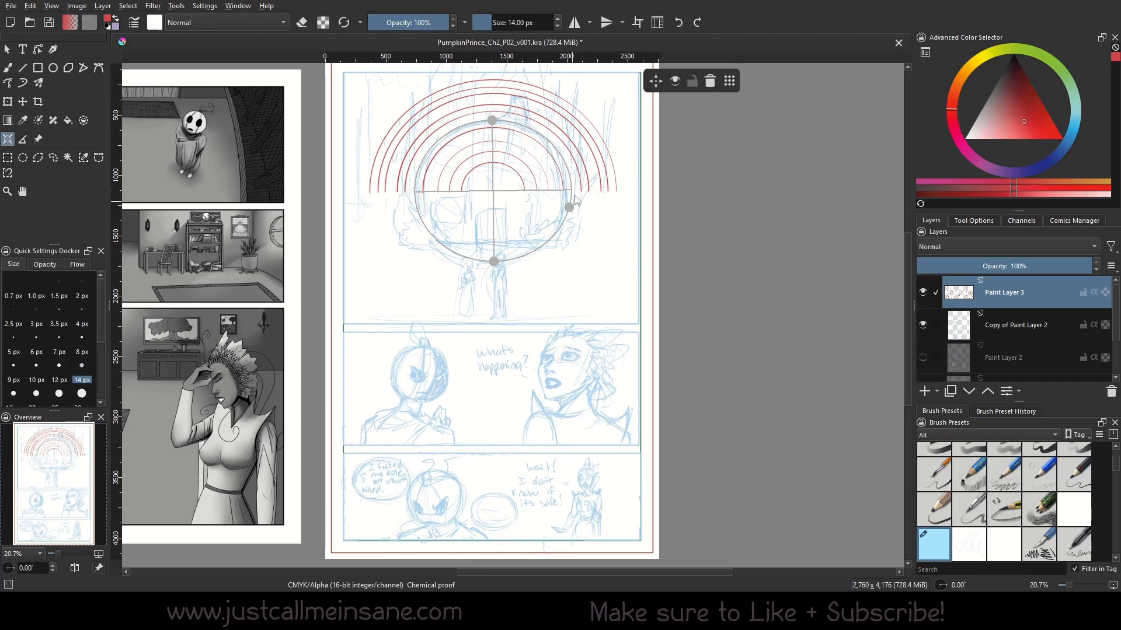
pyautogui.click(8, 69)
pyautogui.rightClick(540, 225)
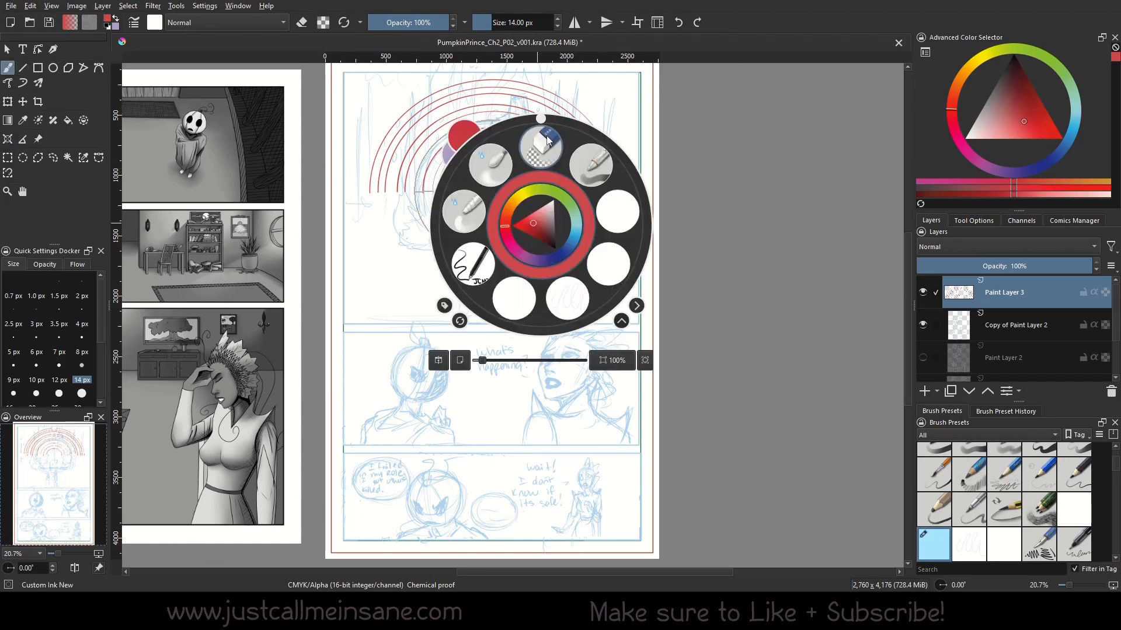
pyautogui.click(542, 139)
pyautogui.moveTo(382, 153)
pyautogui.mouseDown()
pyautogui.moveTo(448, 105)
pyautogui.moveTo(503, 107)
pyautogui.moveTo(348, 192)
pyautogui.moveTo(607, 170)
pyautogui.mouseUp()
pyautogui.moveTo(592, 123)
pyautogui.mouseDown()
pyautogui.moveTo(559, 71)
pyautogui.moveTo(525, 103)
pyautogui.mouseUp()
pyautogui.rightClick(533, 185)
pyautogui.click(601, 223)
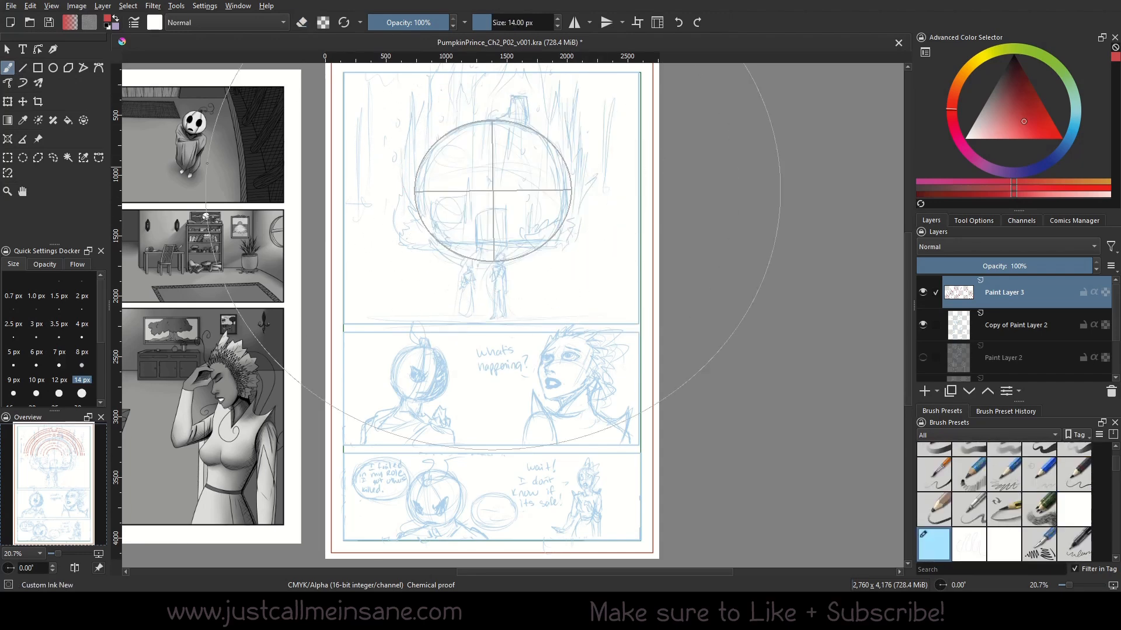
# Widen and flatten the ellipse assistant so it spans nearly the full width of the top panel.
pyautogui.click(8, 139)
pyautogui.moveTo(575, 211); pyautogui.dragTo(629, 209)
pyautogui.moveTo(492, 124); pyautogui.dragTo(495, 146)
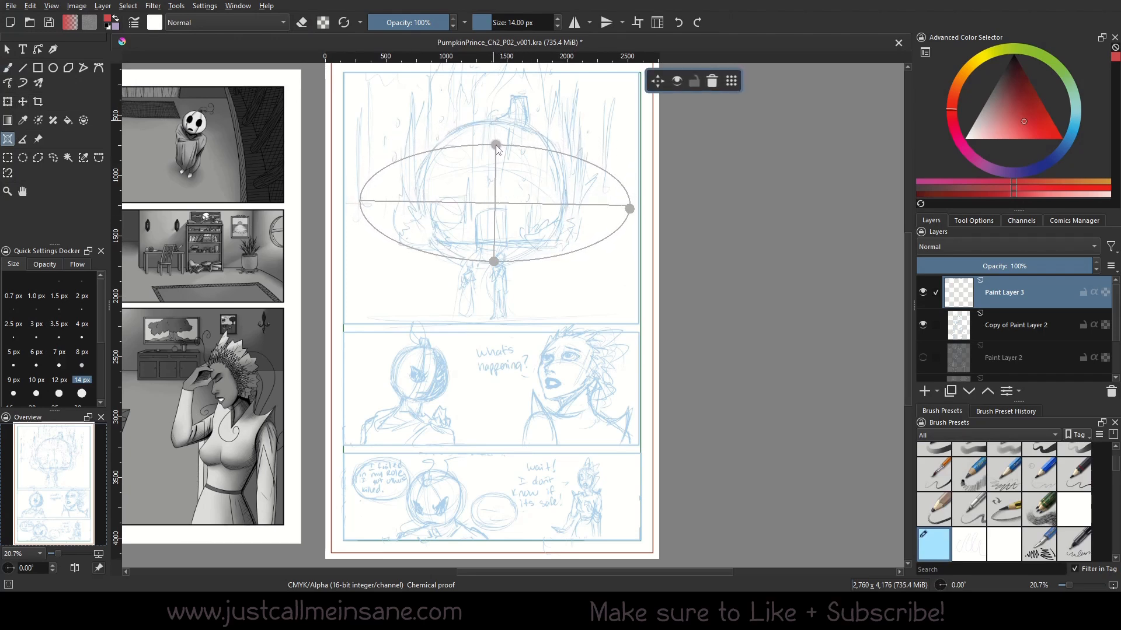
# Draw narrow red upright posts at both ends of the ellipse assistant with the ink brush.
pyautogui.press('b')
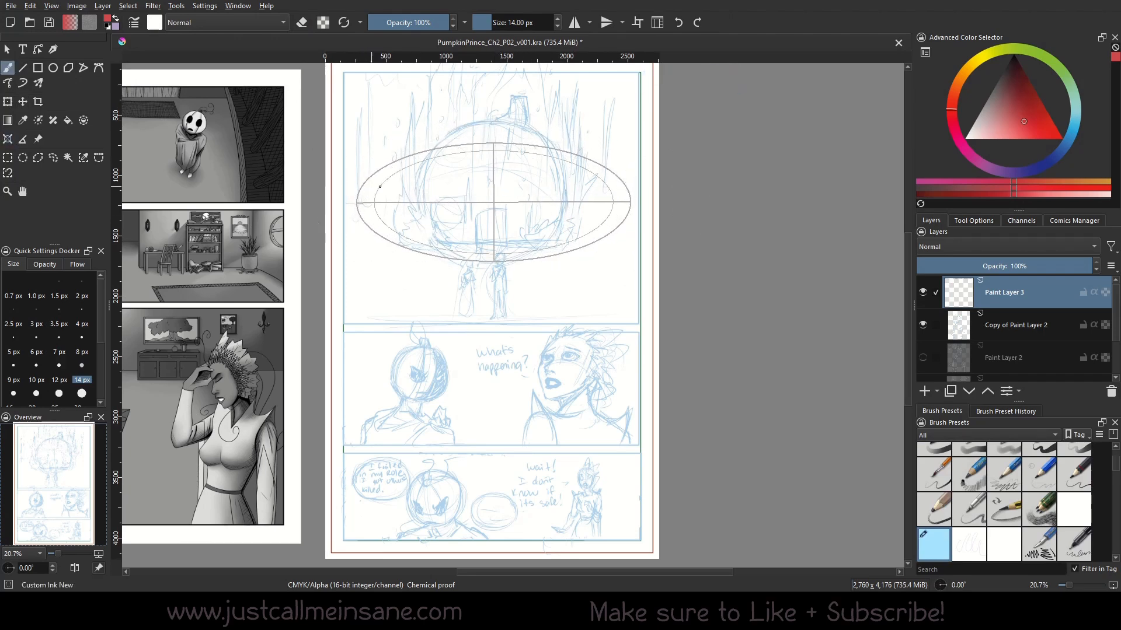
pyautogui.click(973, 220)
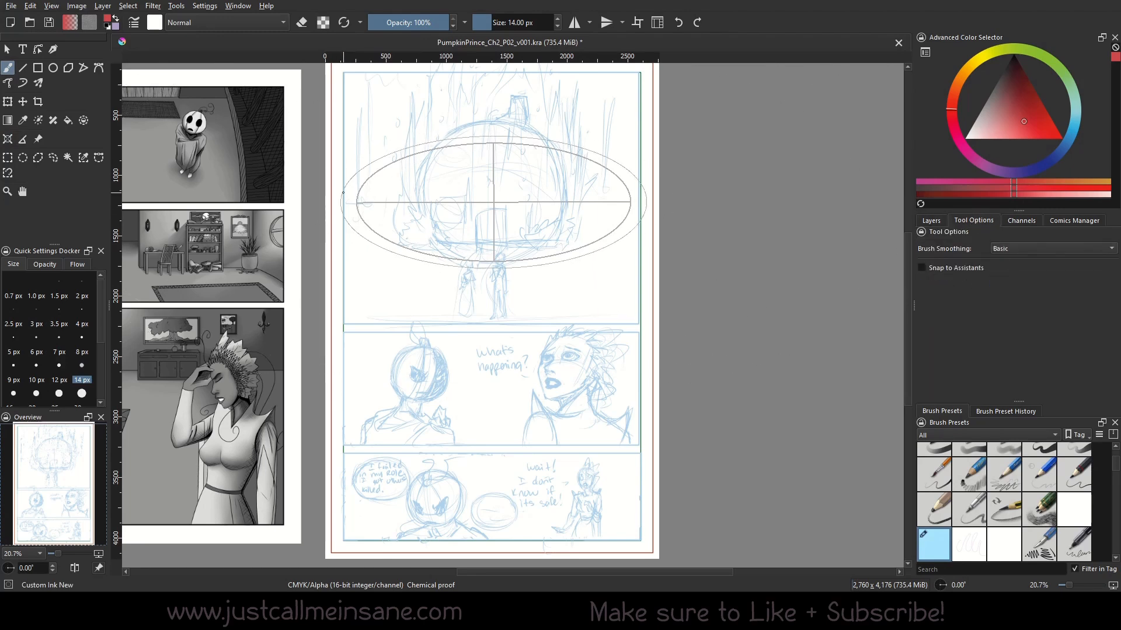
pyautogui.moveTo(349, 175); pyautogui.dragTo(358, 202)
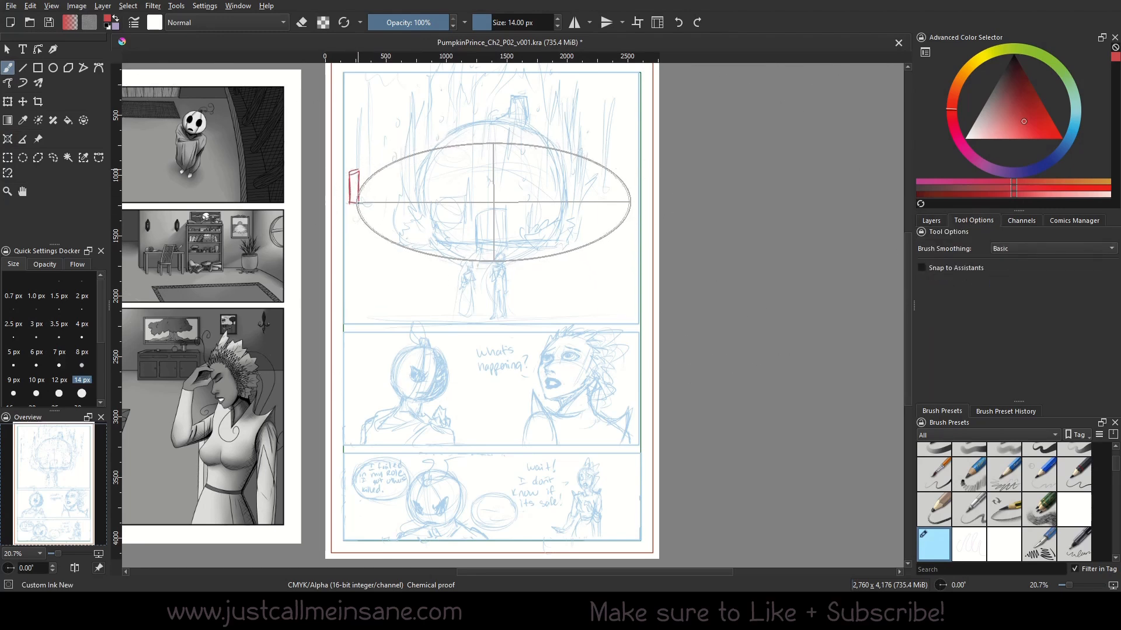
pyautogui.moveTo(630, 197)
pyautogui.mouseDown()
pyautogui.moveTo(641, 175)
pyautogui.moveTo(639, 198)
pyautogui.mouseUp()
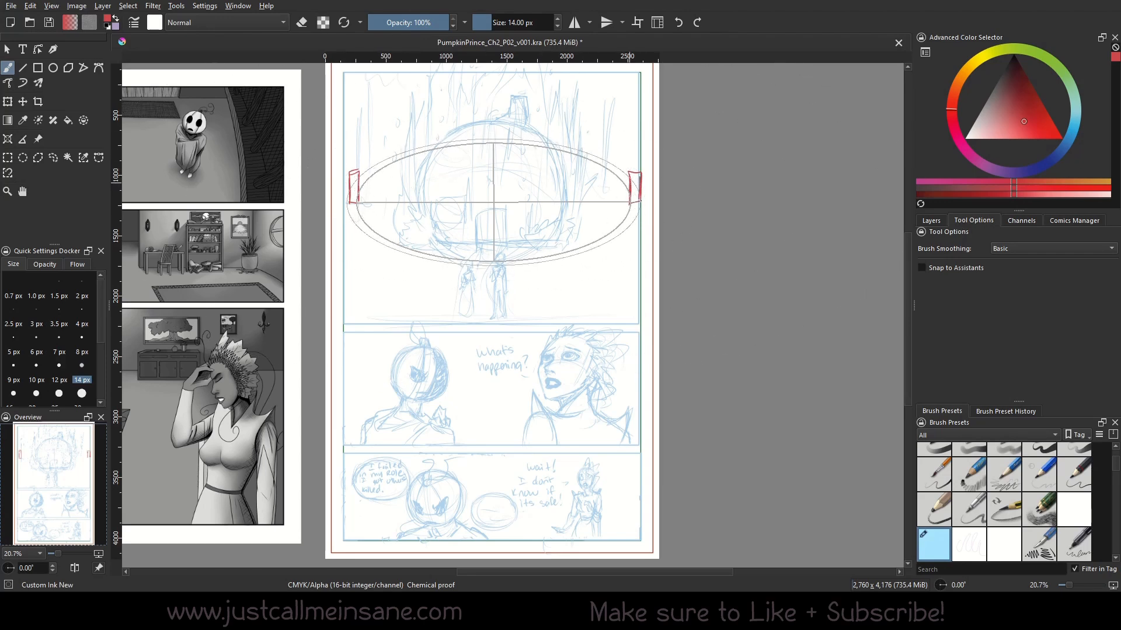
# Enable Snap to Assistants and try a red arc joining the two posts over the ellipse.
pyautogui.click(922, 268)
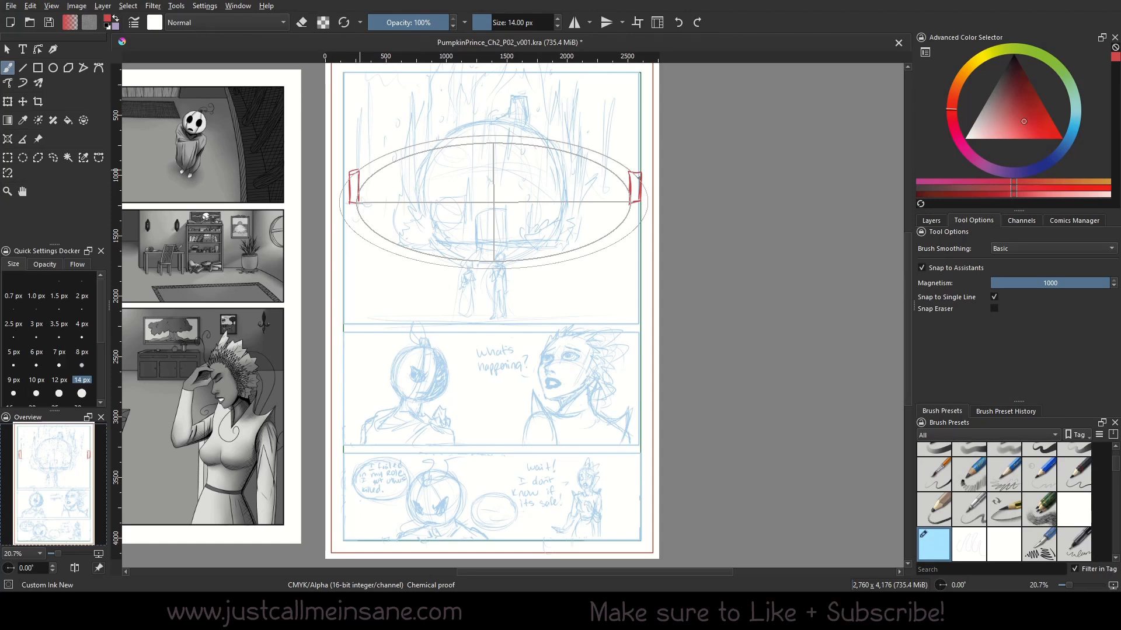
pyautogui.moveTo(635, 174); pyautogui.dragTo(377, 159)
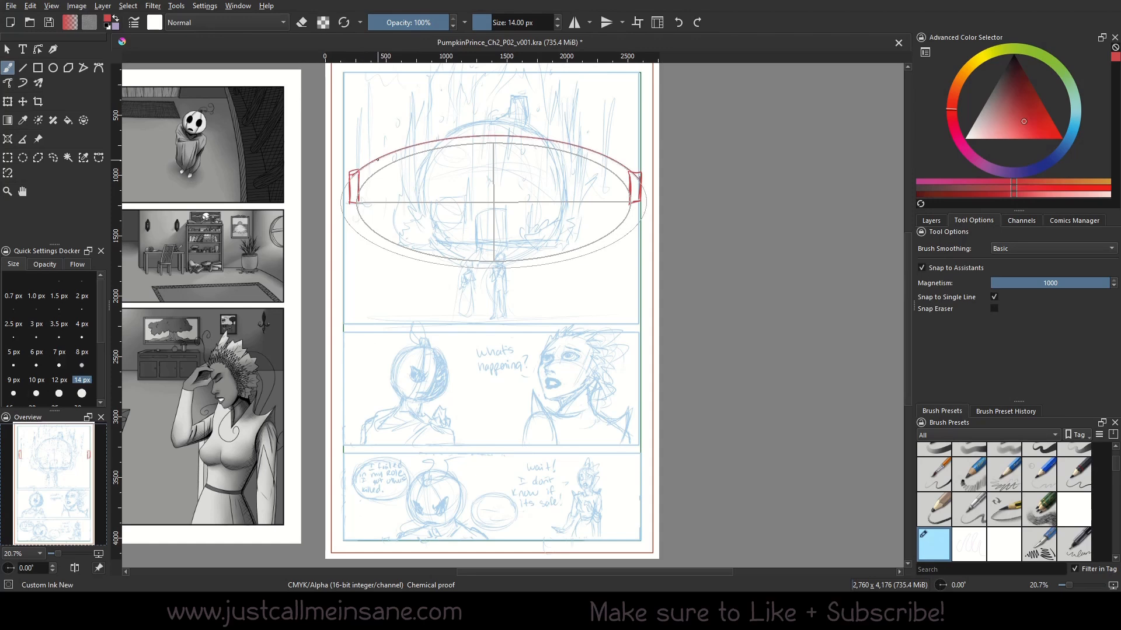
pyautogui.hotkey('ctrl', 'z')
# Make the ellipse assistant taller and slightly narrower, and draw a snapped red arc joining the two posts outside it.
pyautogui.click(7, 138)
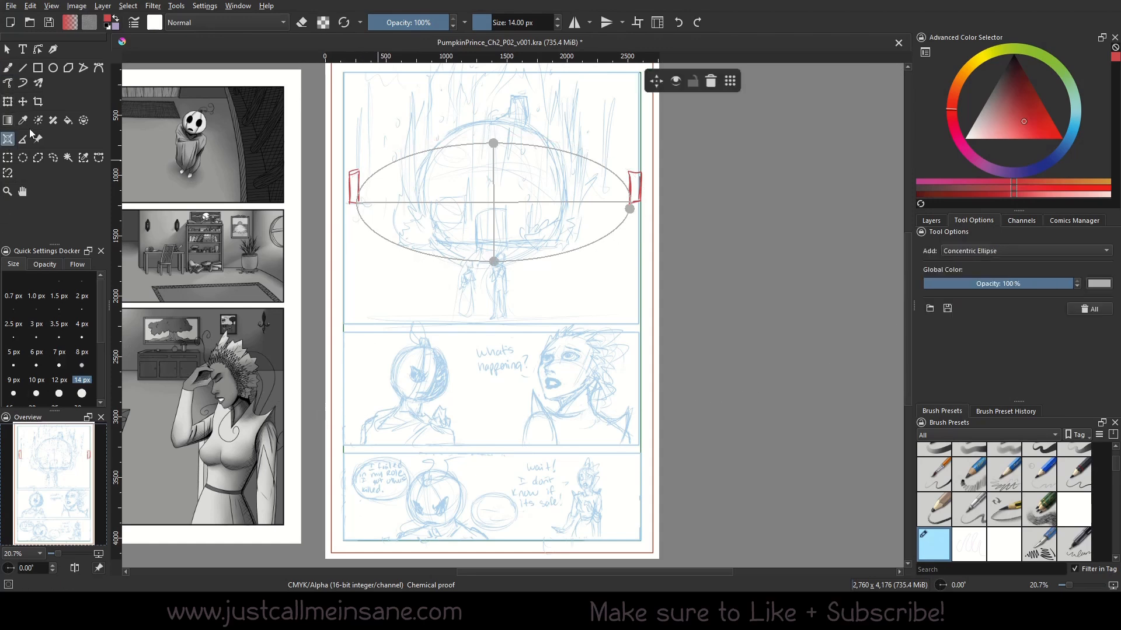
pyautogui.moveTo(494, 143); pyautogui.dragTo(495, 136)
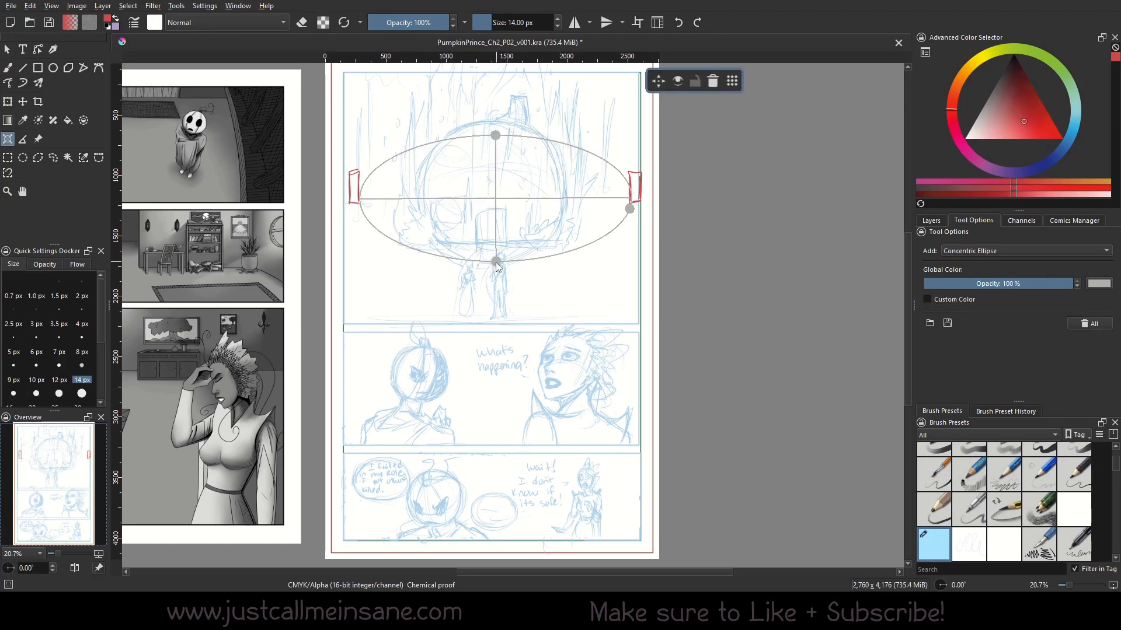
pyautogui.moveTo(495, 262); pyautogui.dragTo(494, 290)
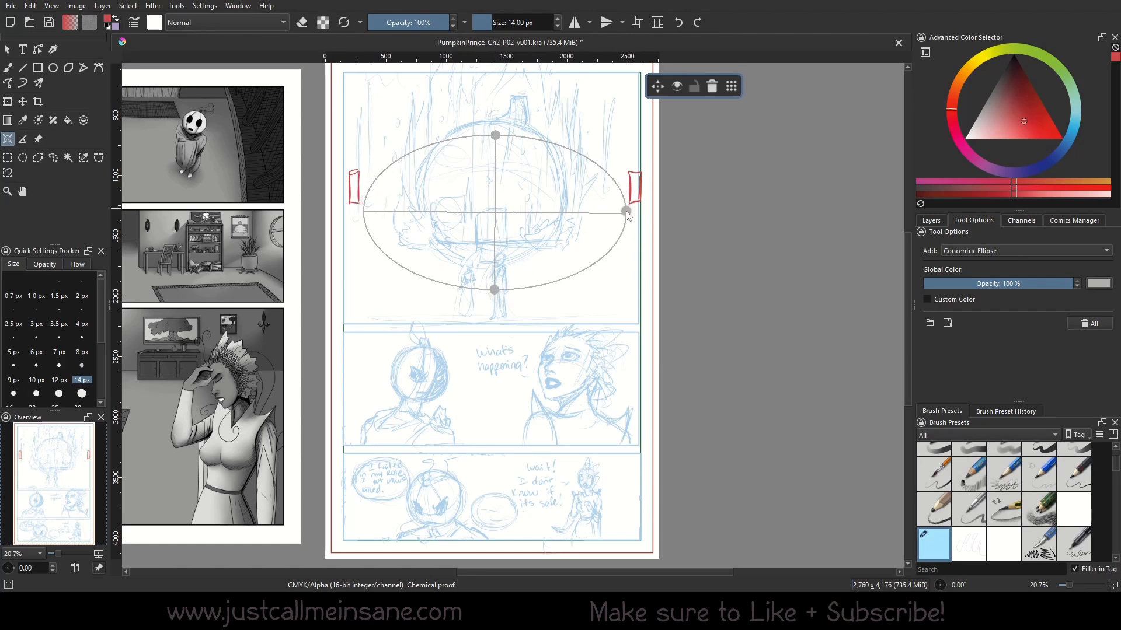
pyautogui.press('b')
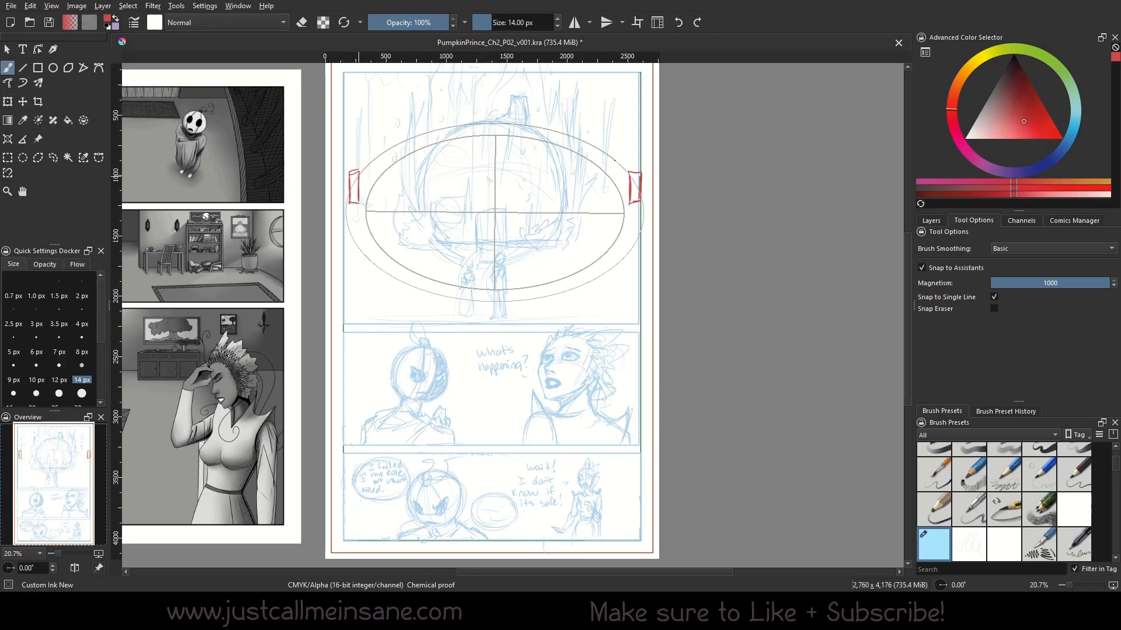
pyautogui.moveTo(446, 128); pyautogui.dragTo(629, 173)
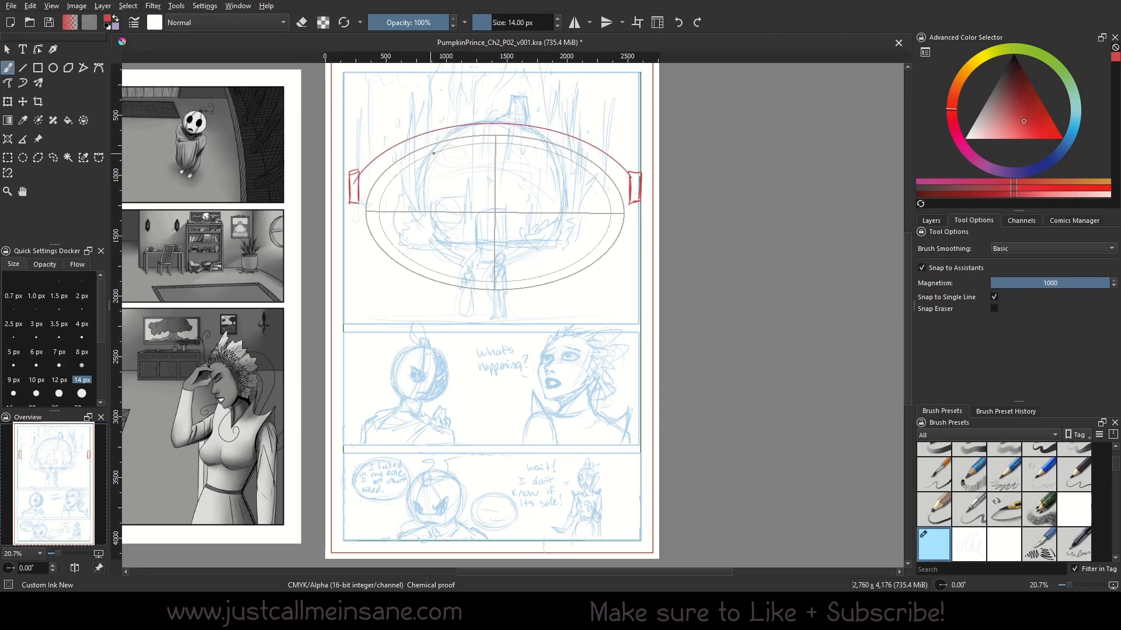
# Turn off assistant snapping and draw short red strokes between the outer arc and the ellipse to form the bridge slats.
pyautogui.click(922, 268)
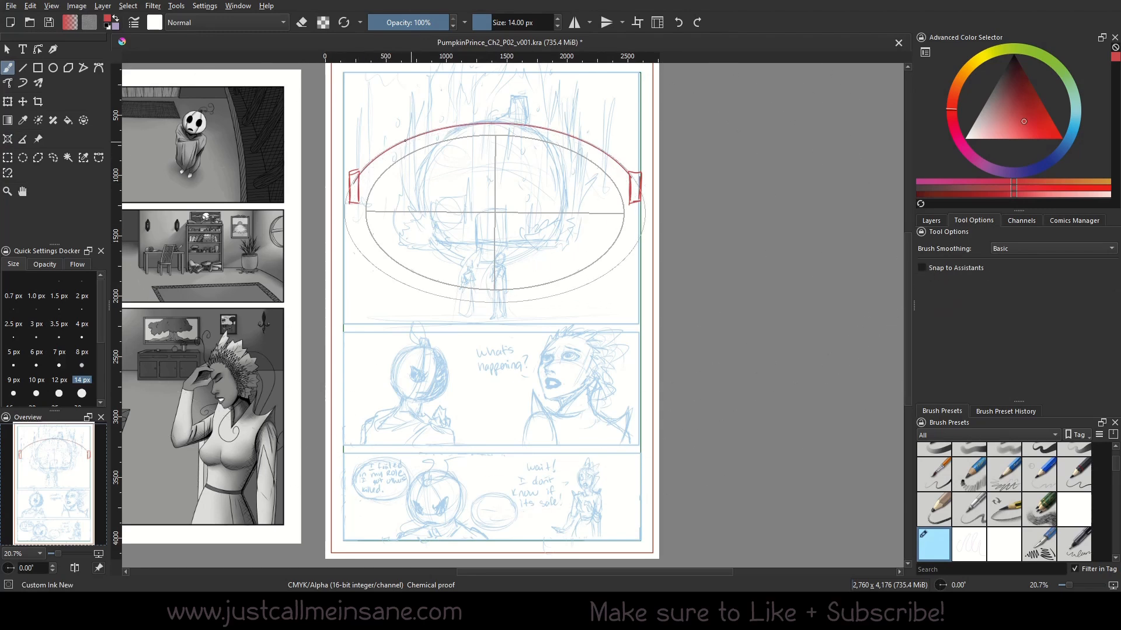
pyautogui.moveTo(382, 153)
pyautogui.mouseDown()
pyautogui.moveTo(381, 174)
pyautogui.moveTo(398, 161)
pyautogui.mouseUp()
pyautogui.moveTo(417, 136)
pyautogui.mouseDown()
pyautogui.moveTo(417, 152)
pyautogui.moveTo(429, 146)
pyautogui.mouseUp()
pyautogui.moveTo(442, 129)
pyautogui.mouseDown()
pyautogui.moveTo(443, 141)
pyautogui.moveTo(459, 137)
pyautogui.mouseUp()
pyautogui.moveTo(472, 124)
pyautogui.mouseDown()
pyautogui.moveTo(472, 136)
pyautogui.moveTo(498, 135)
pyautogui.mouseUp()
pyautogui.moveTo(514, 125)
pyautogui.mouseDown()
pyautogui.moveTo(513, 136)
pyautogui.moveTo(536, 139)
pyautogui.mouseUp()
pyautogui.moveTo(549, 132); pyautogui.dragTo(566, 147)
pyautogui.moveTo(578, 142); pyautogui.dragTo(596, 161)
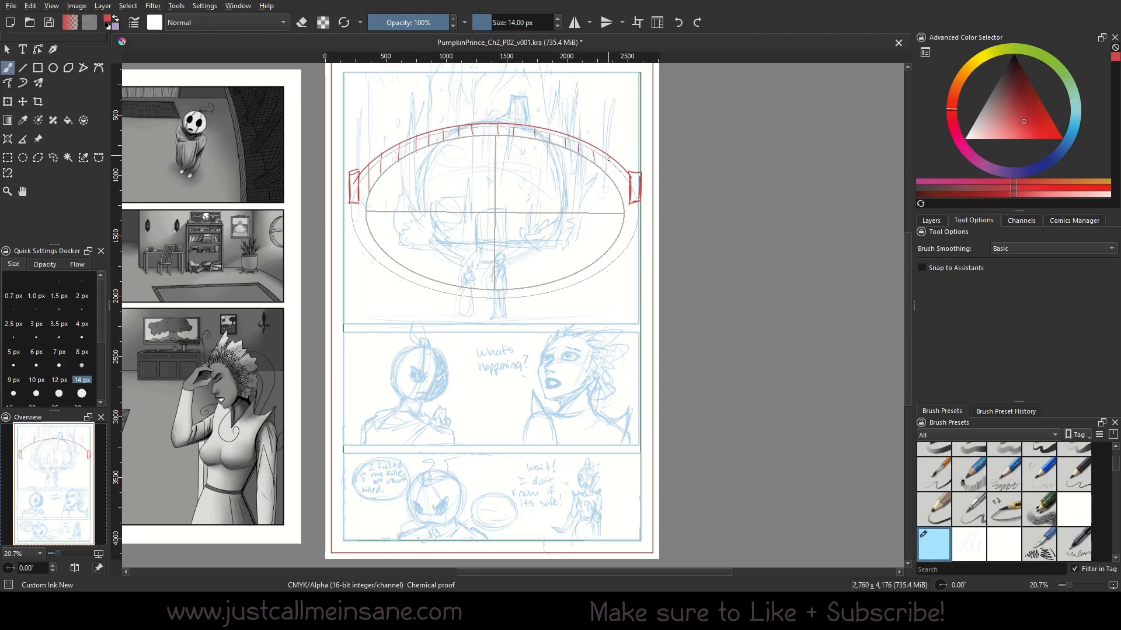
# Sketch red rocks beside both posts and sloping ground lines beneath the bridge with assistant snapping turned back off.
pyautogui.click(928, 269)
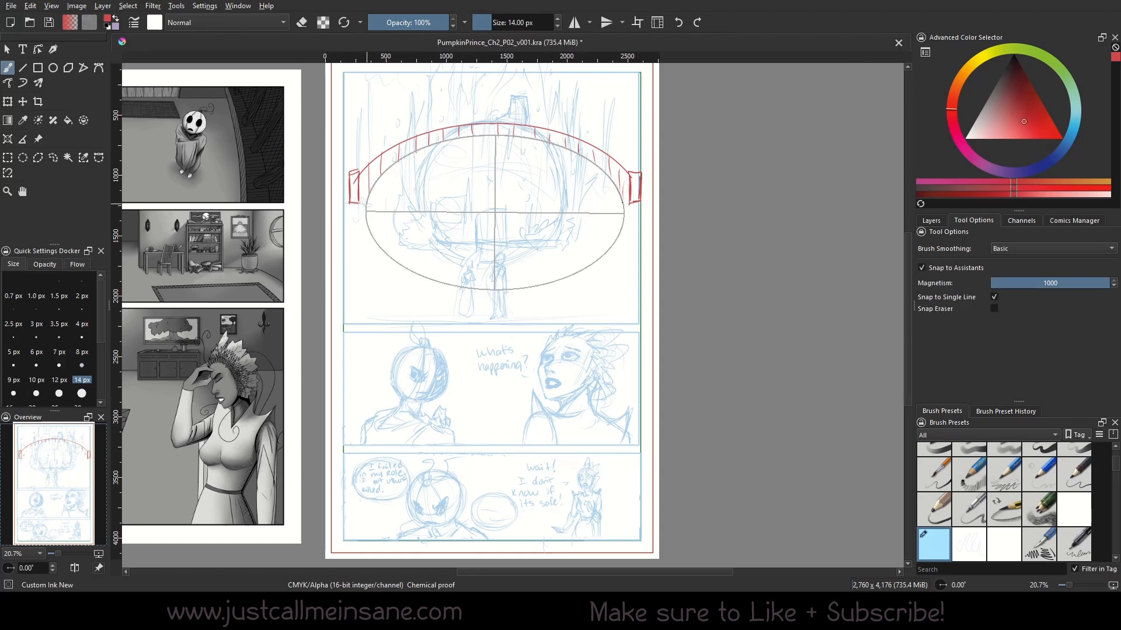
pyautogui.click(926, 269)
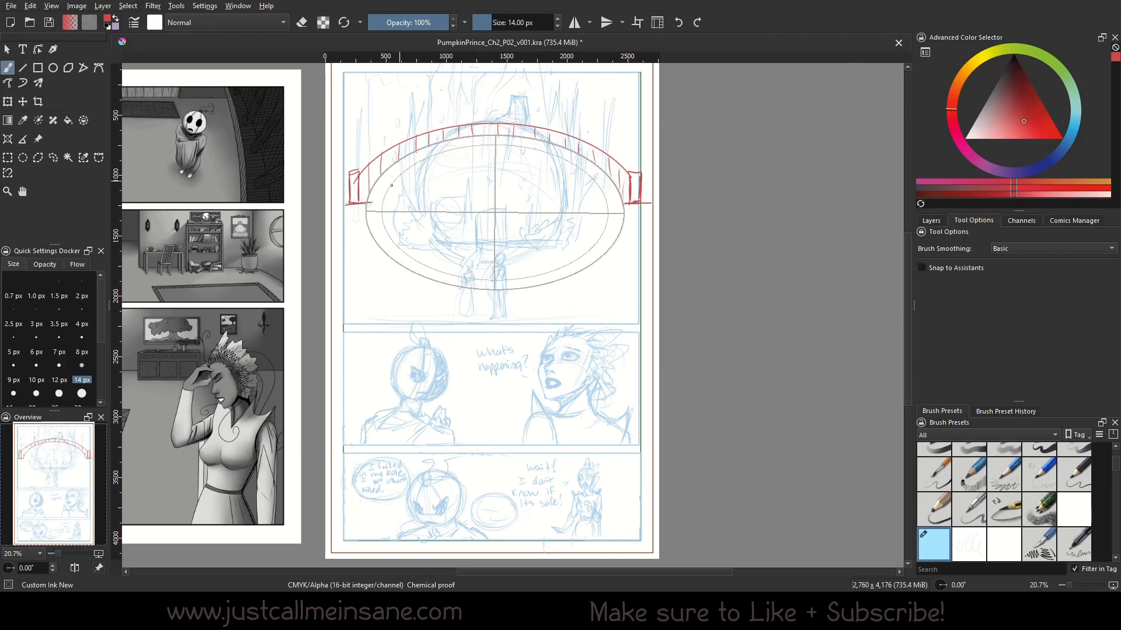
pyautogui.moveTo(373, 188); pyautogui.dragTo(389, 188)
pyautogui.moveTo(389, 189)
pyautogui.mouseDown()
pyautogui.moveTo(373, 204)
pyautogui.moveTo(402, 201)
pyautogui.mouseUp()
pyautogui.moveTo(619, 194)
pyautogui.mouseDown()
pyautogui.moveTo(587, 206)
pyautogui.moveTo(625, 218)
pyautogui.mouseUp()
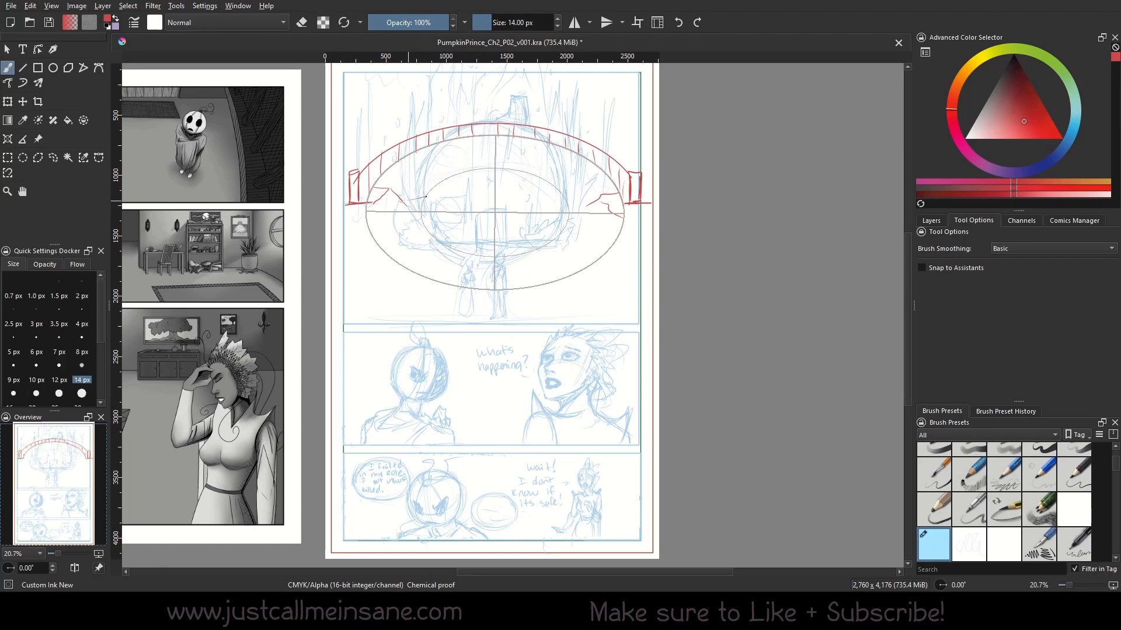
pyautogui.moveTo(408, 200)
pyautogui.mouseDown()
pyautogui.moveTo(562, 201)
pyautogui.moveTo(344, 245)
pyautogui.mouseUp()
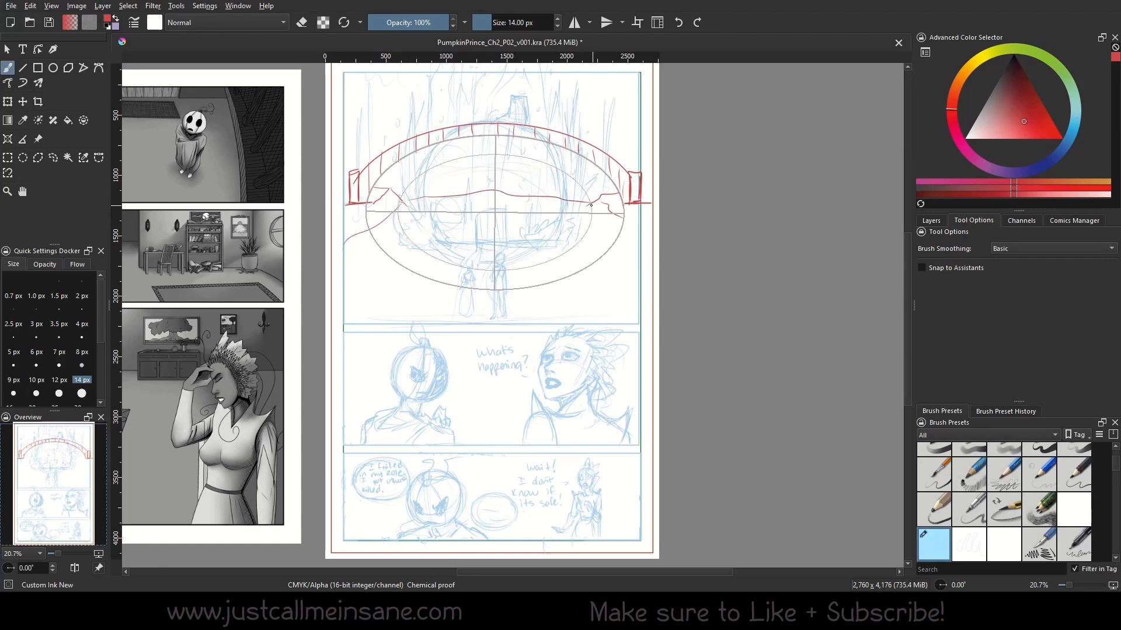
pyautogui.moveTo(589, 212); pyautogui.dragTo(655, 251)
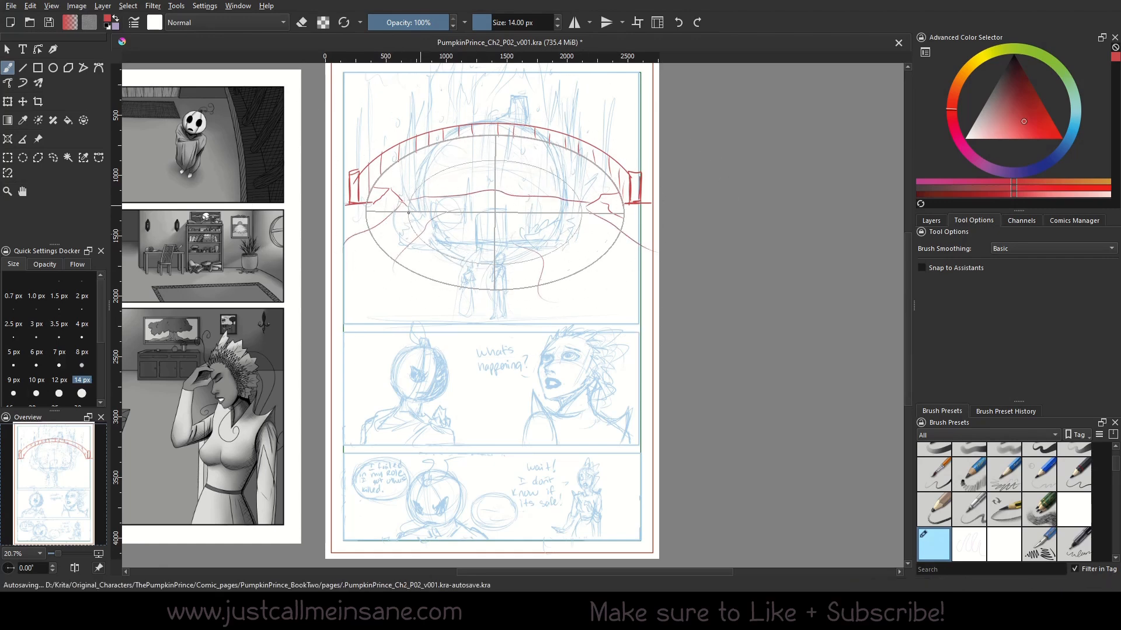
# Hide the ellipse assistant and try tracing the bridge's arch freehand with the red ink brush.
pyautogui.click(7, 139)
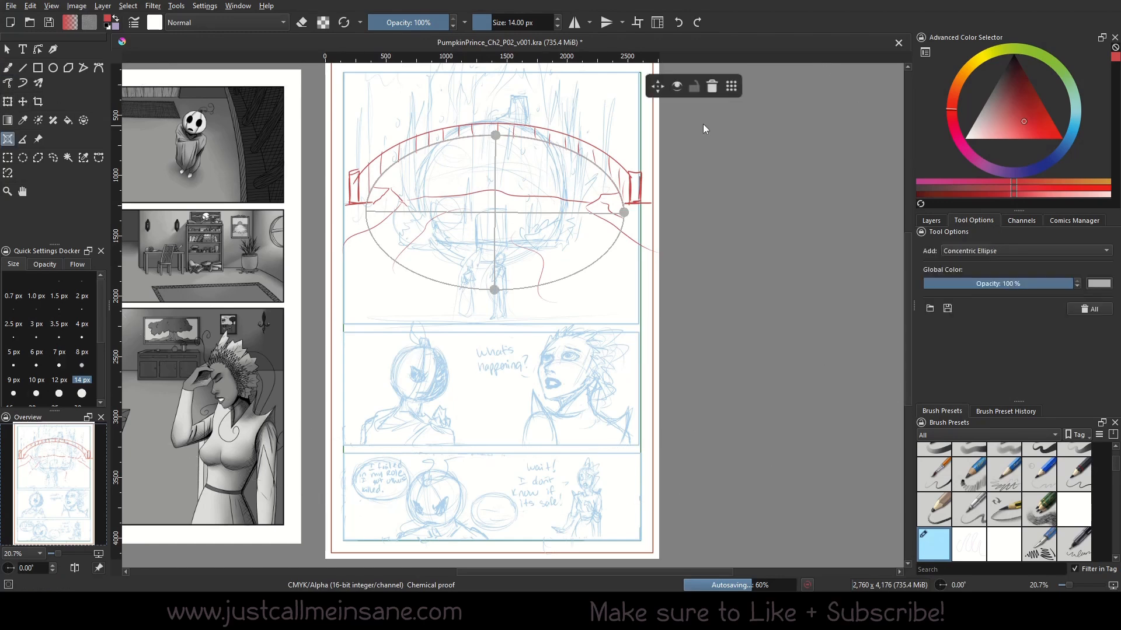
pyautogui.press('b')
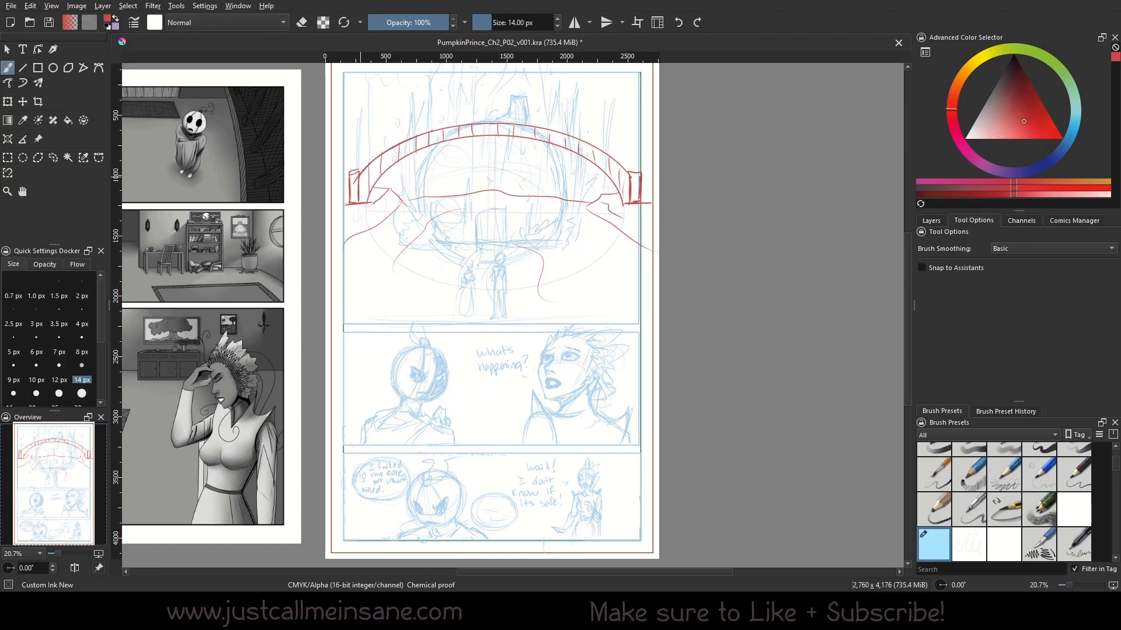
pyautogui.moveTo(432, 131); pyautogui.dragTo(494, 121)
pyautogui.hotkey('ctrl', 'z')
pyautogui.moveTo(362, 174)
pyautogui.mouseDown()
pyautogui.moveTo(436, 125)
pyautogui.moveTo(585, 140)
pyautogui.mouseUp()
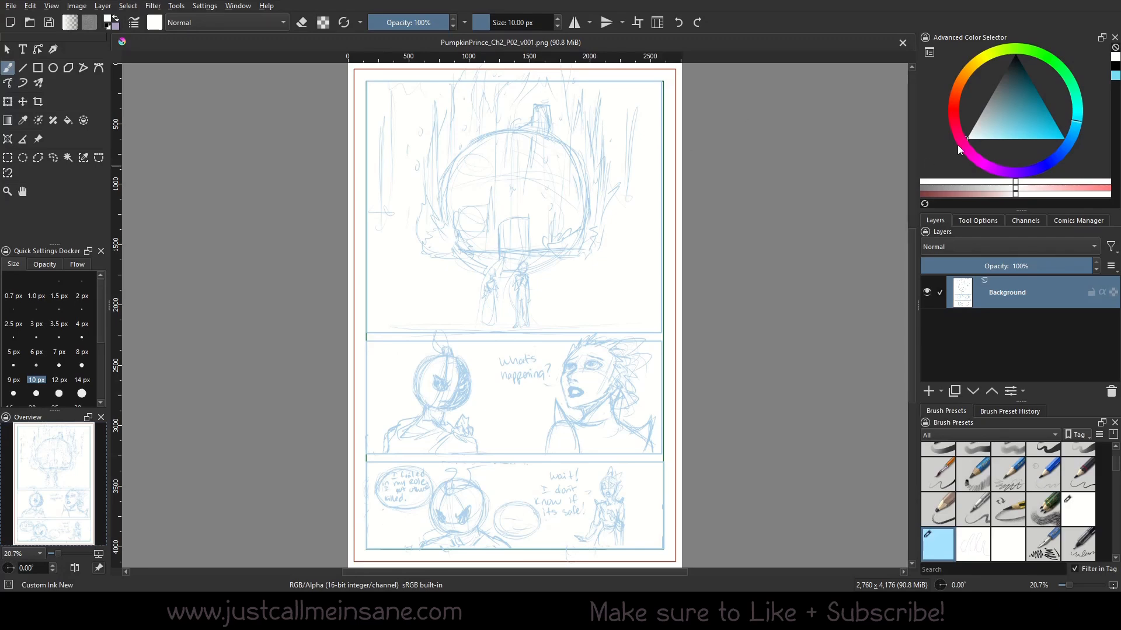
# Place an Ellipse assistant around the pumpkin house in the top panel and move its control widget off the page.
pyautogui.click(982, 220)
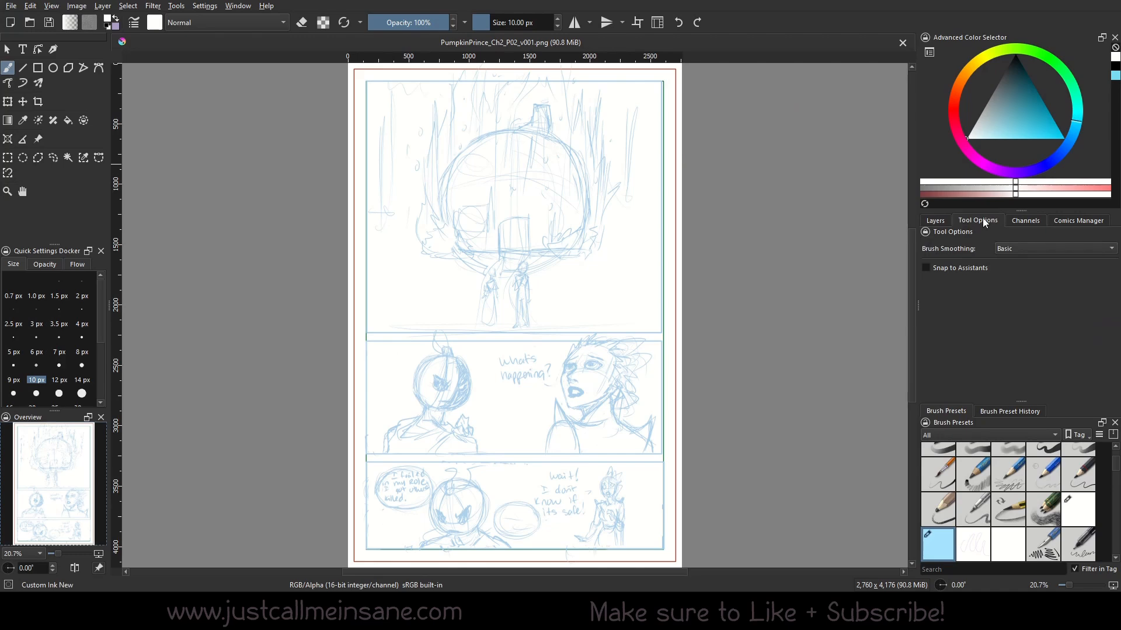
pyautogui.click(8, 140)
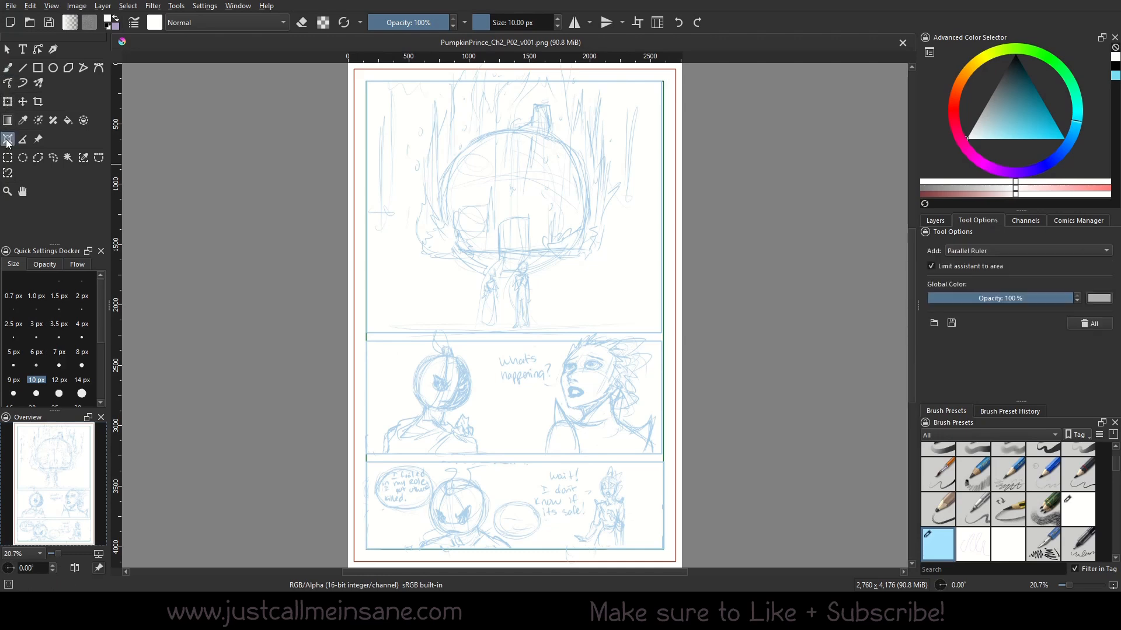
pyautogui.click(981, 246)
pyautogui.click(1020, 213)
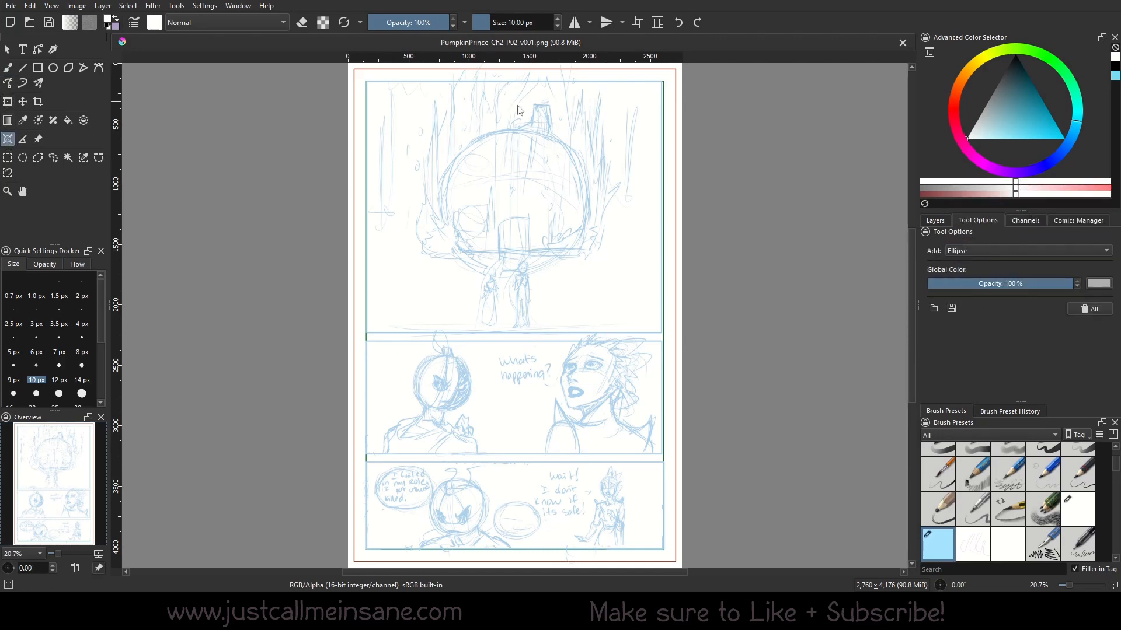
pyautogui.moveTo(518, 128); pyautogui.dragTo(517, 273)
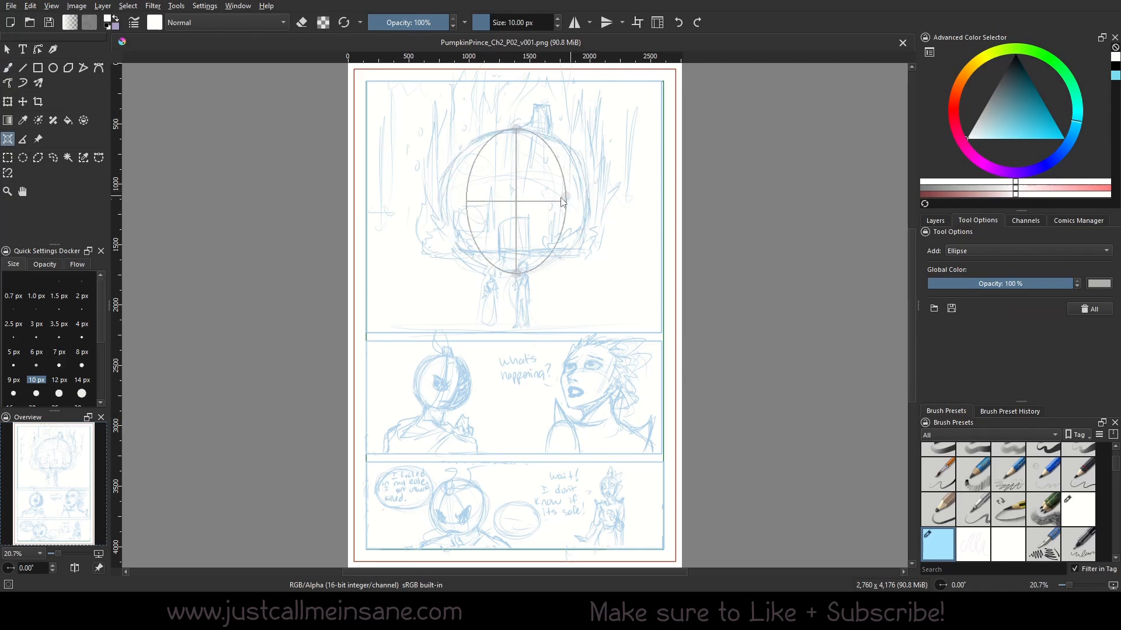
pyautogui.click(605, 199)
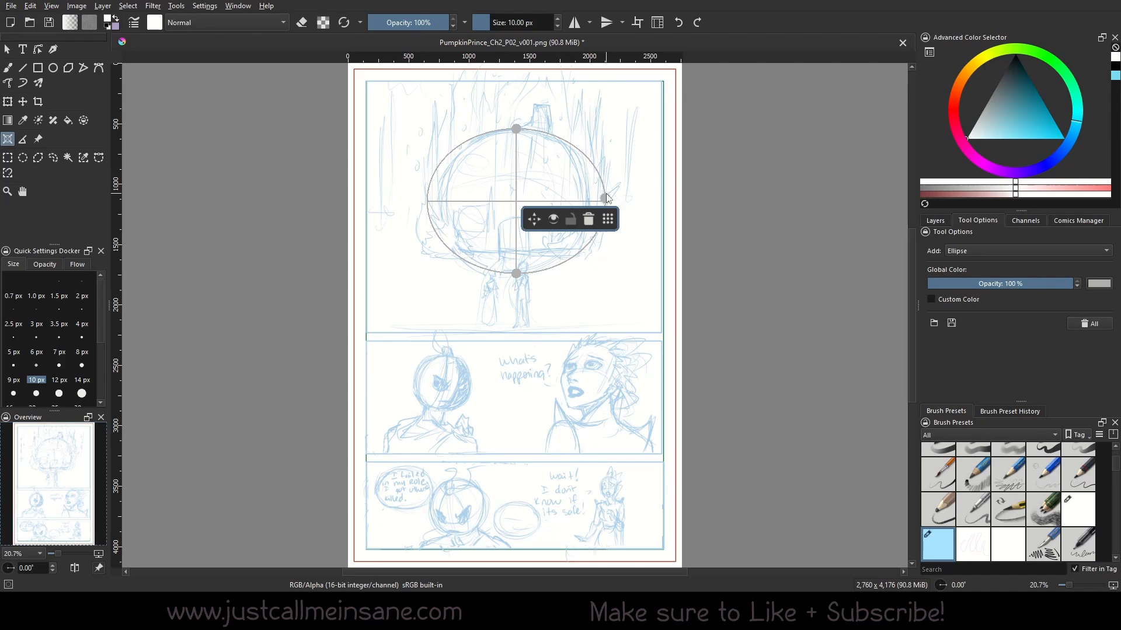
pyautogui.moveTo(610, 219)
pyautogui.mouseDown()
pyautogui.moveTo(702, 193)
pyautogui.moveTo(774, 143)
pyautogui.mouseUp()
# Enable Snap to Assistants and trace the full ellipse assistant in light blue with a brush of about 75.53 px.
pyautogui.press('b')
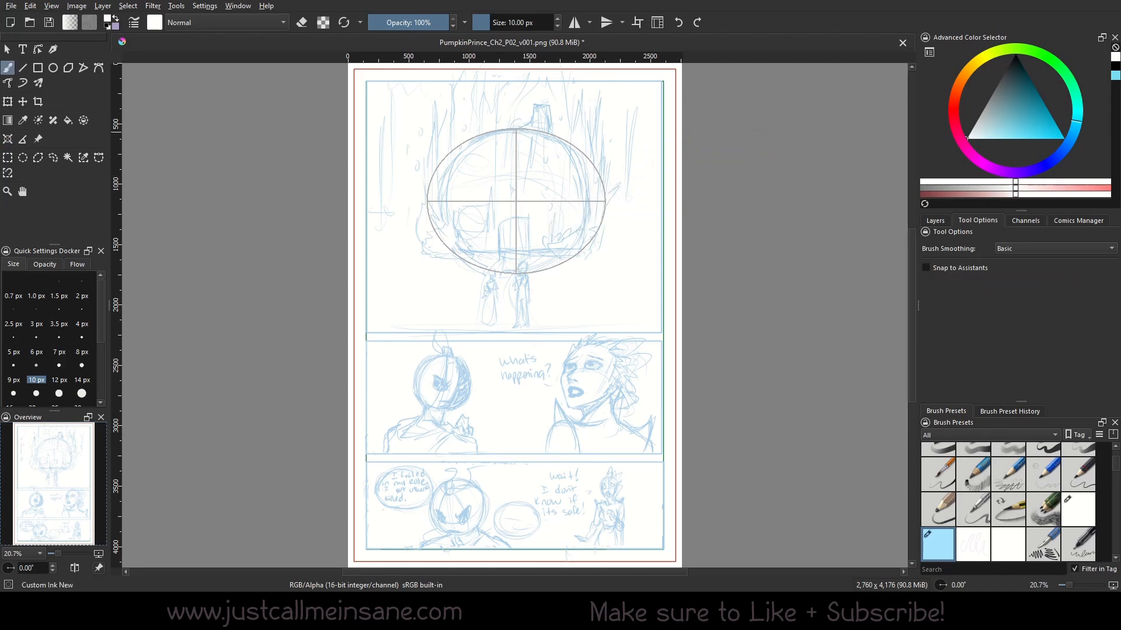
pyautogui.click(980, 268)
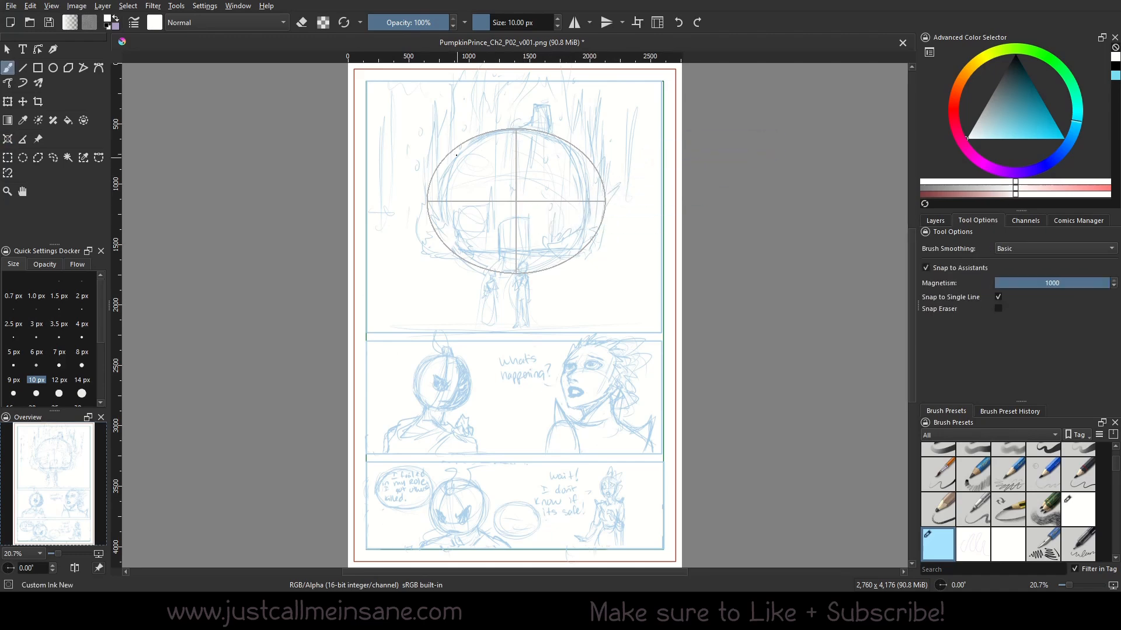
pyautogui.moveTo(451, 162); pyautogui.dragTo(469, 160)
pyautogui.rightClick(664, 222)
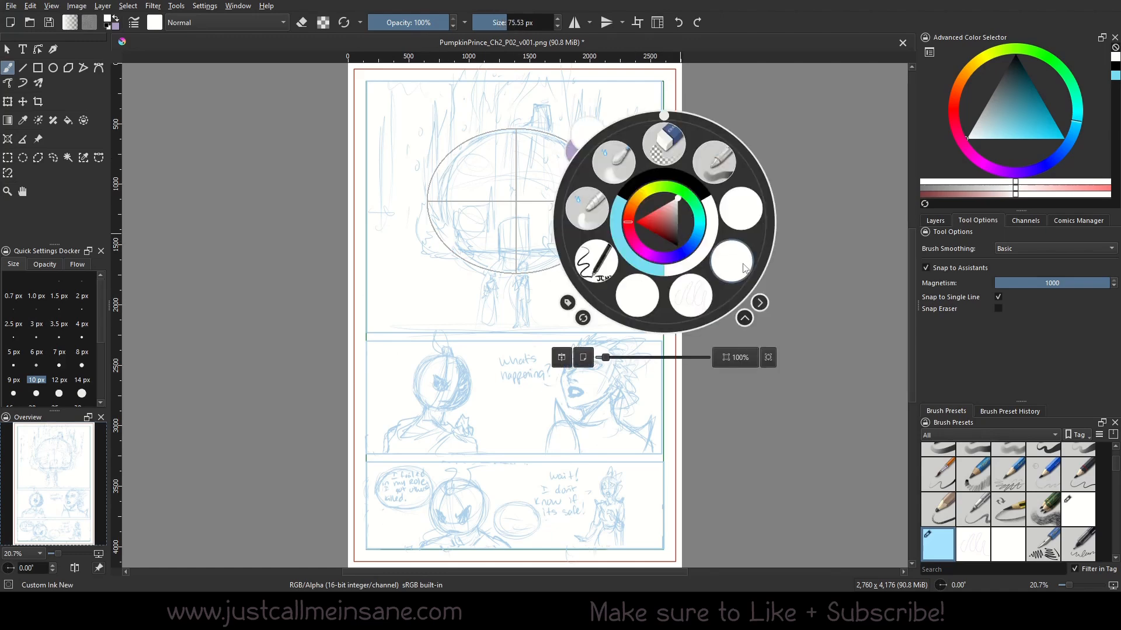
pyautogui.click(1010, 117)
pyautogui.click(1020, 129)
pyautogui.moveTo(468, 140)
pyautogui.mouseDown()
pyautogui.moveTo(438, 237)
pyautogui.moveTo(485, 269)
pyautogui.mouseUp()
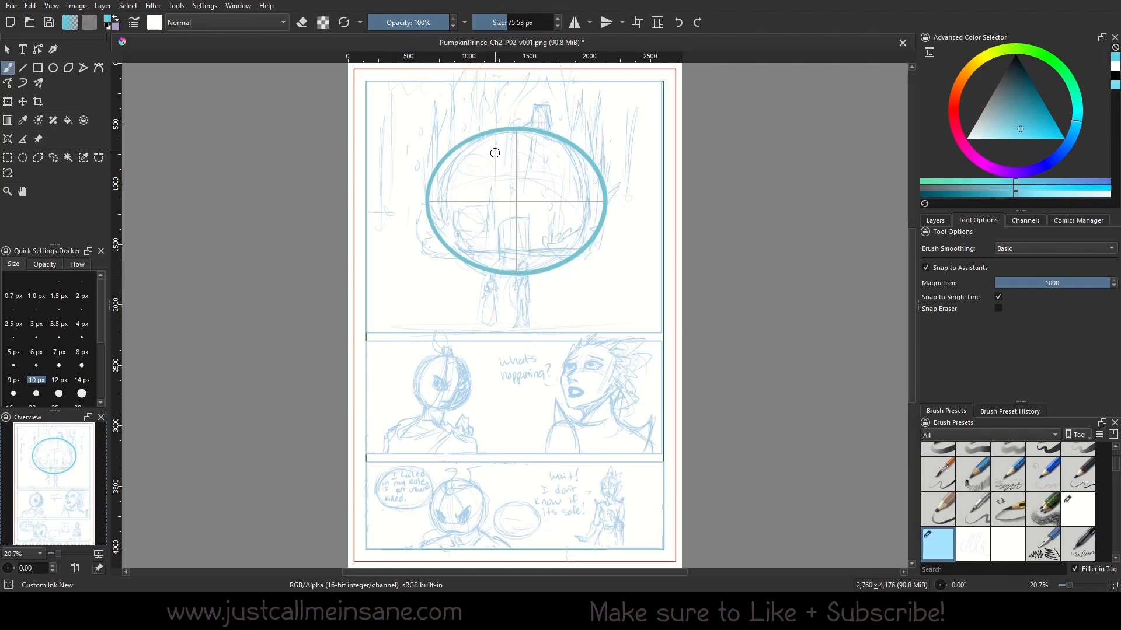
# Move the ellipse assistant slightly down from the blue ellipse and trace a second blue ellipse along it.
pyautogui.click(8, 139)
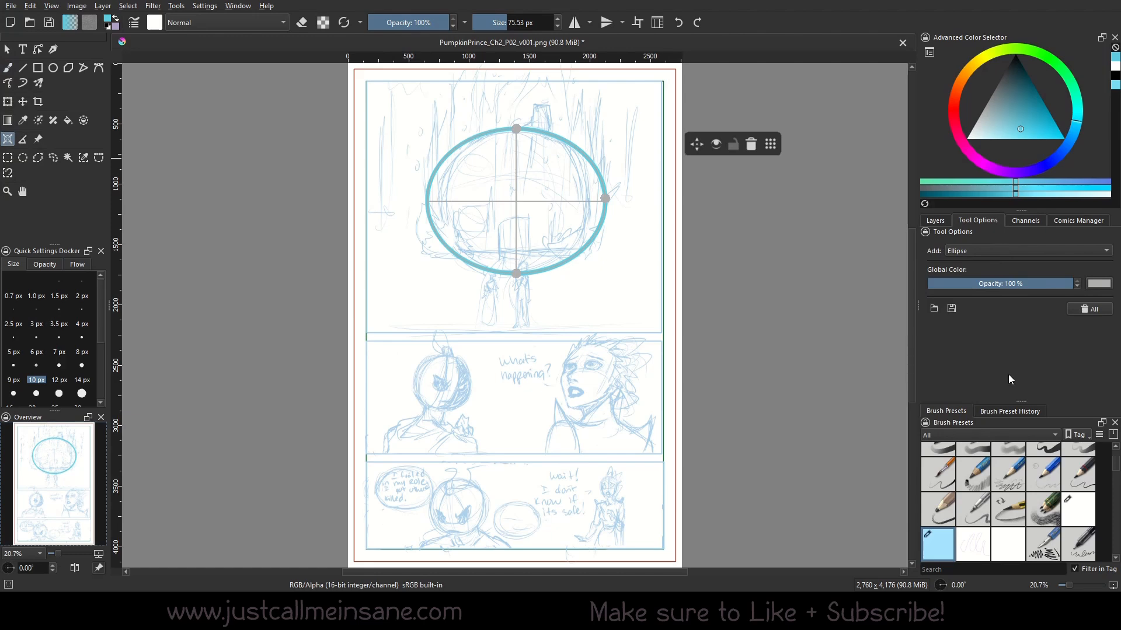
pyautogui.moveTo(697, 144); pyautogui.dragTo(694, 175)
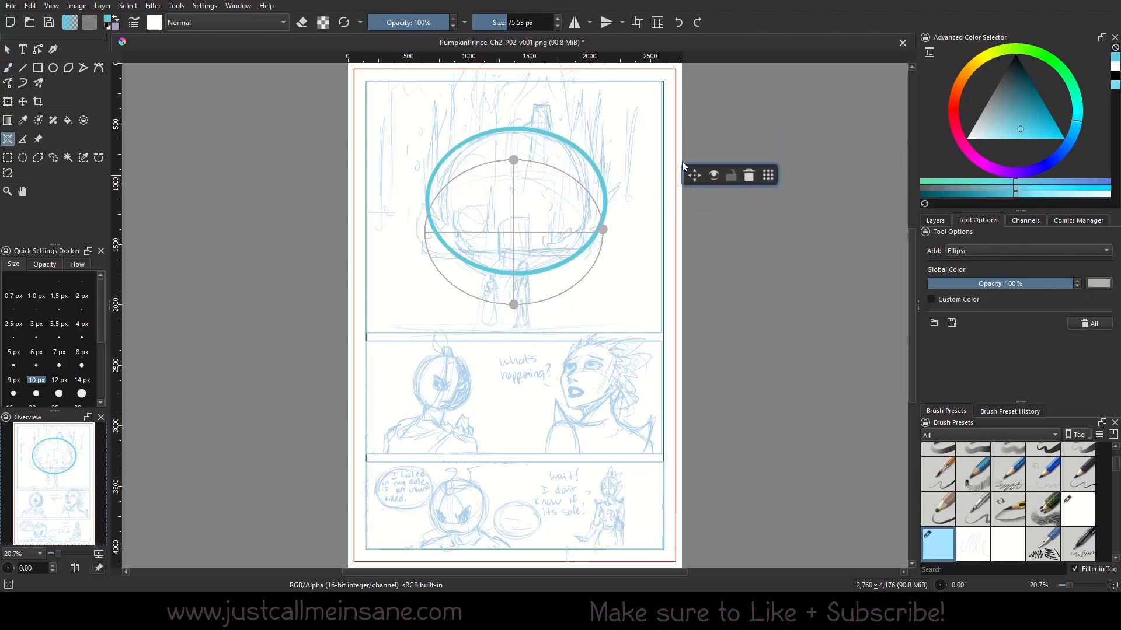
pyautogui.click(8, 68)
pyautogui.moveTo(478, 161)
pyautogui.mouseDown()
pyautogui.moveTo(441, 273)
pyautogui.moveTo(567, 174)
pyautogui.moveTo(524, 304)
pyautogui.mouseUp()
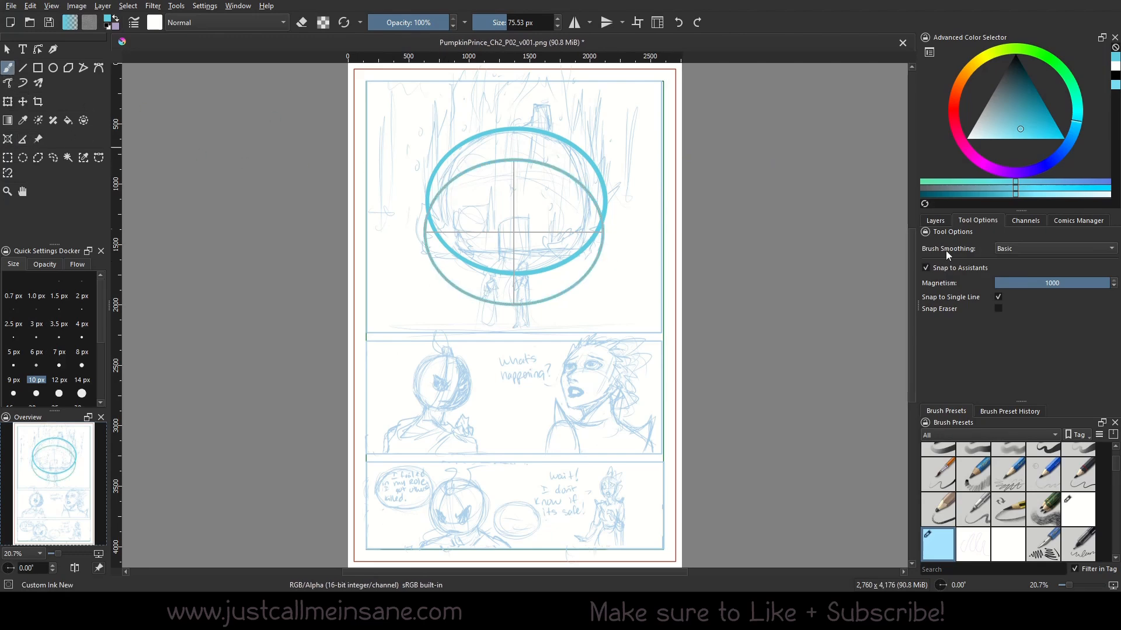
# Turn off assistant snapping and draw vertical blue strokes connecting the lower edges of the two ellipses.
pyautogui.click(942, 267)
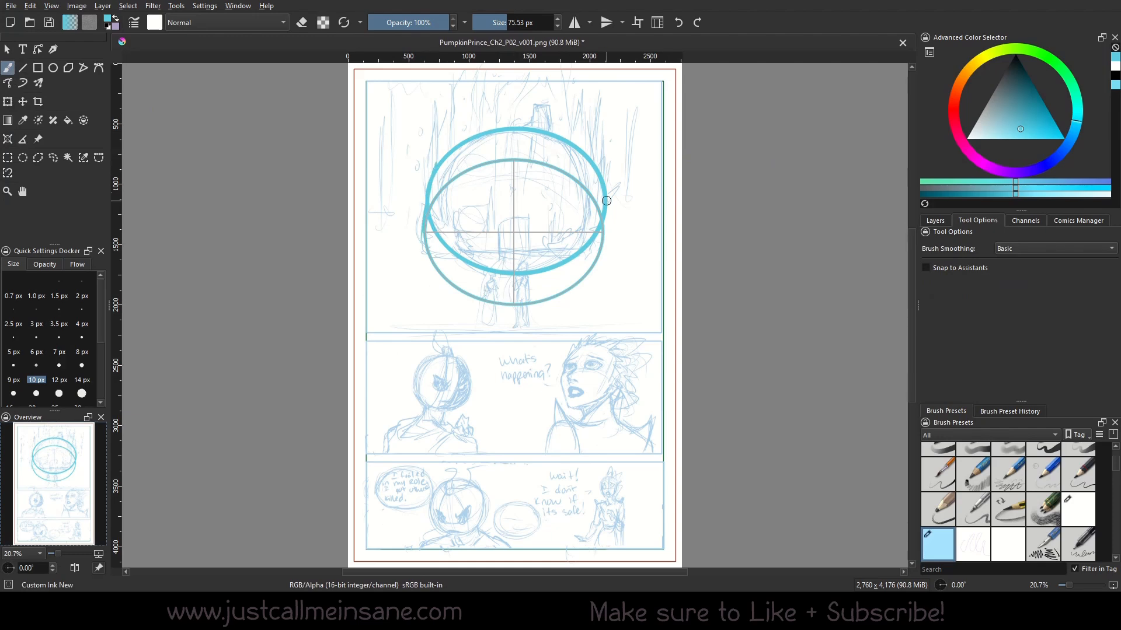
pyautogui.moveTo(435, 221); pyautogui.dragTo(433, 258)
pyautogui.moveTo(519, 275); pyautogui.dragTo(520, 303)
pyautogui.moveTo(560, 266); pyautogui.dragTo(559, 295)
pyautogui.moveTo(474, 269); pyautogui.dragTo(474, 296)
pyautogui.moveTo(459, 261)
pyautogui.mouseDown()
pyautogui.moveTo(458, 286)
pyautogui.moveTo(498, 303)
pyautogui.mouseUp()
pyautogui.moveTo(539, 268); pyautogui.dragTo(539, 296)
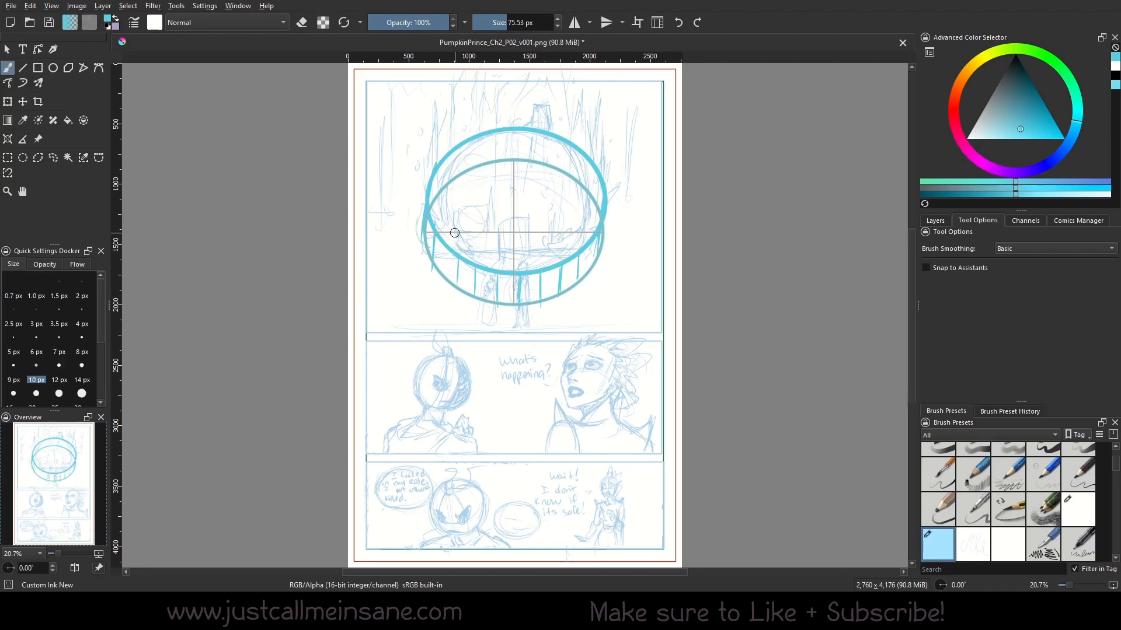
# Draw short blue connecting strokes between the upper edges of the two ellipses in the top panel.
pyautogui.moveTo(452, 153); pyautogui.dragTo(449, 184)
pyautogui.moveTo(470, 140)
pyautogui.mouseDown()
pyautogui.moveTo(467, 171)
pyautogui.moveTo(482, 168)
pyautogui.mouseUp()
pyautogui.moveTo(506, 132)
pyautogui.mouseDown()
pyautogui.moveTo(505, 161)
pyautogui.moveTo(522, 159)
pyautogui.mouseUp()
pyautogui.moveTo(543, 134)
pyautogui.mouseDown()
pyautogui.moveTo(542, 161)
pyautogui.moveTo(559, 166)
pyautogui.mouseUp()
pyautogui.moveTo(576, 151); pyautogui.dragTo(587, 189)
pyautogui.moveTo(602, 185); pyautogui.dragTo(600, 205)
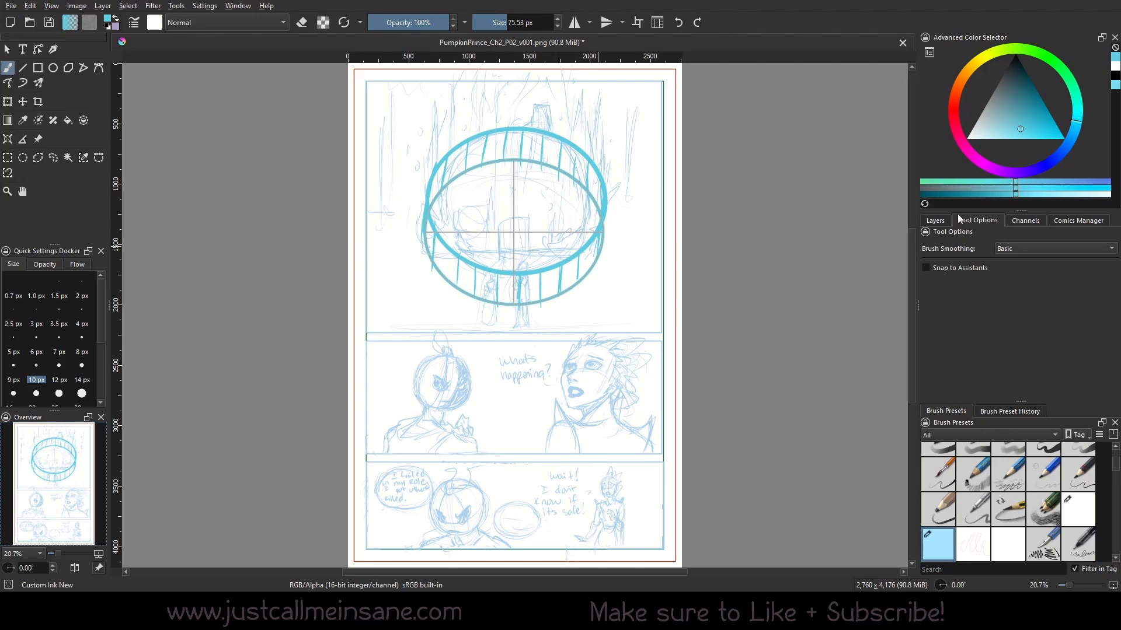
# Place a Concentric Ellipse assistant across the middle and bottom panels, slightly tilted and wider than it is tall.
pyautogui.click(8, 139)
pyautogui.click(1027, 252)
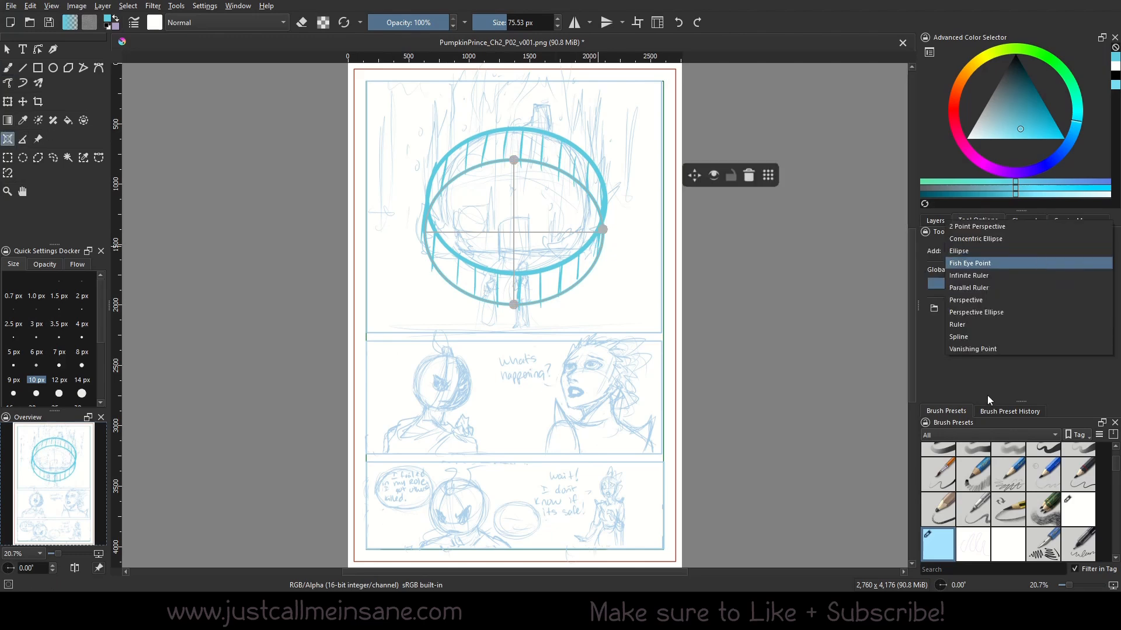
pyautogui.click(993, 384)
pyautogui.click(1006, 252)
pyautogui.click(1021, 238)
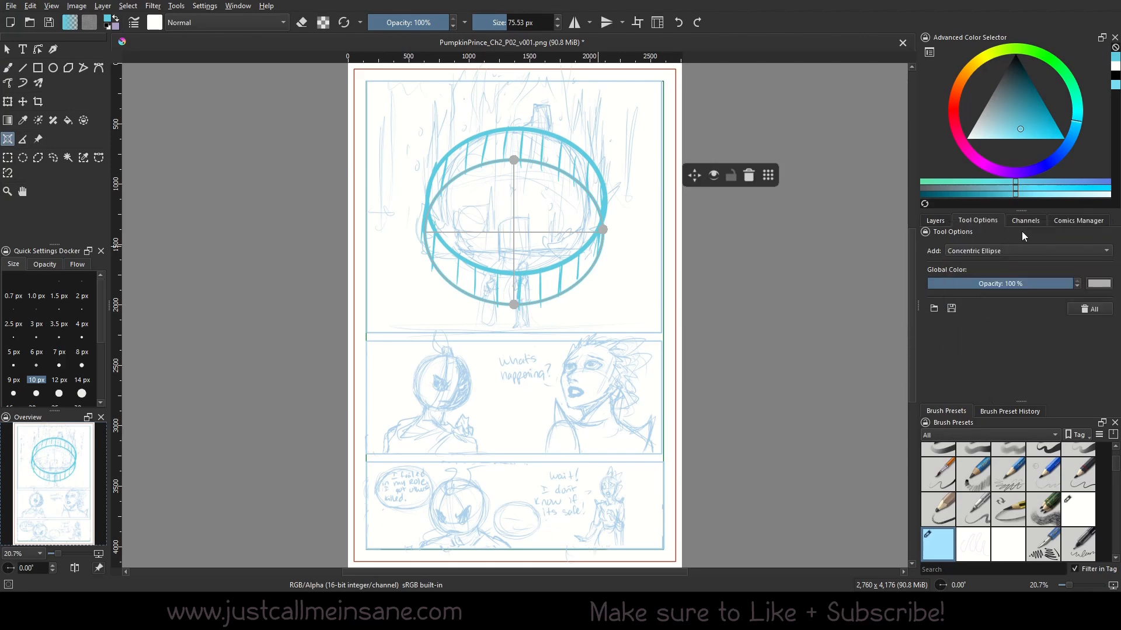
pyautogui.click(500, 366)
pyautogui.click(506, 508)
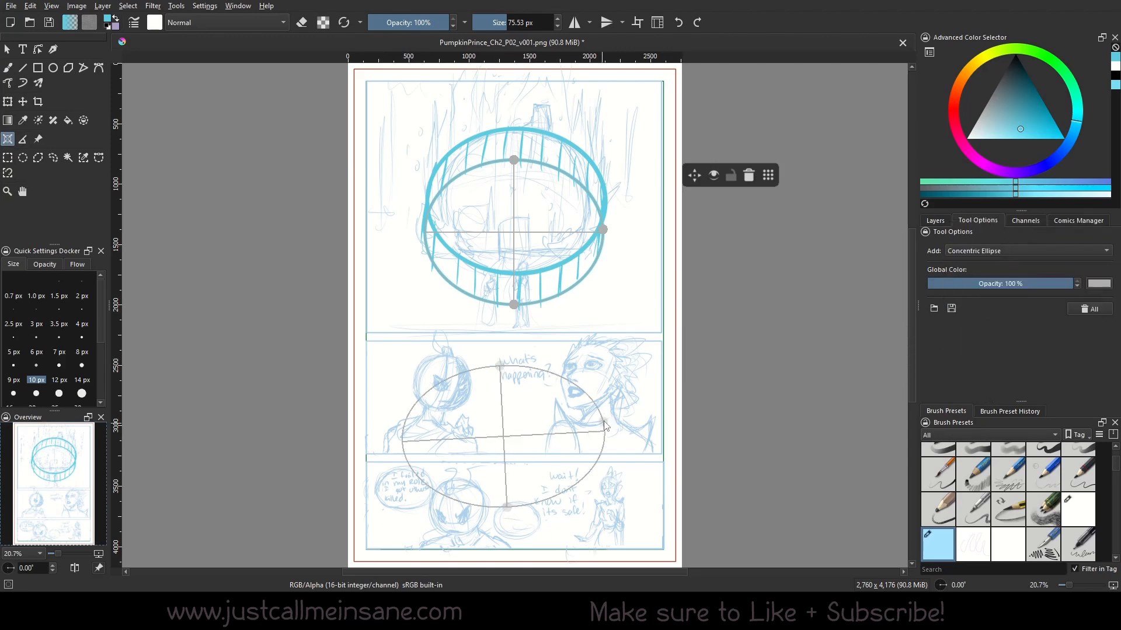
pyautogui.click(607, 415)
# Enable Snap to Assistants and brush several light blue concentric ellipses inside and outside the new assistant over the lower panels.
pyautogui.click(8, 69)
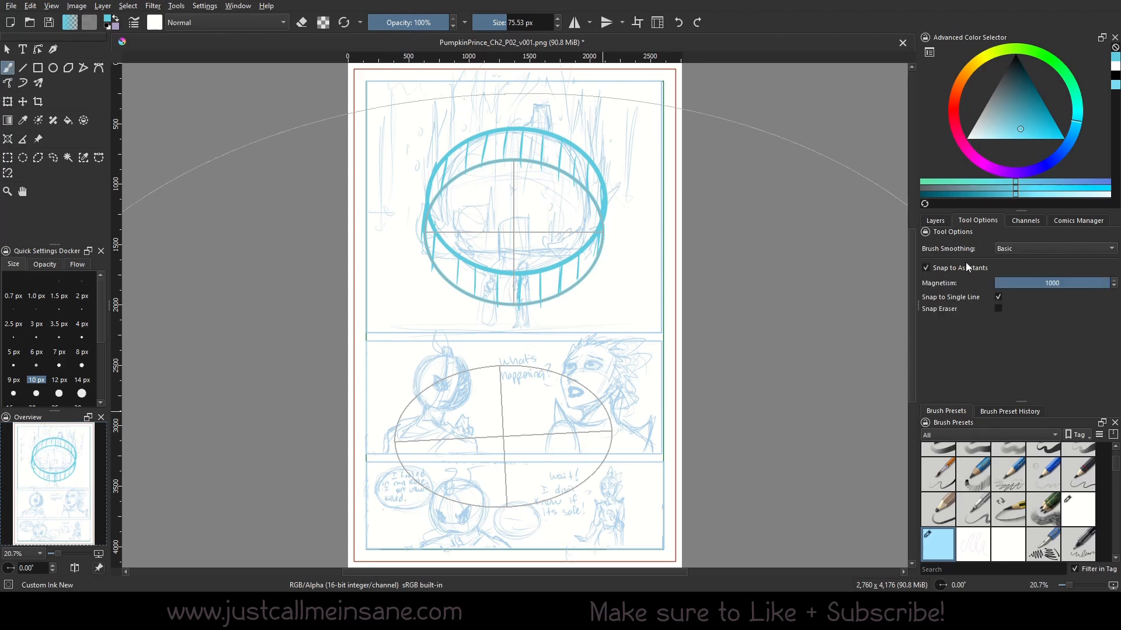
pyautogui.moveTo(529, 392)
pyautogui.mouseDown()
pyautogui.moveTo(443, 473)
pyautogui.moveTo(481, 382)
pyautogui.moveTo(619, 412)
pyautogui.moveTo(412, 391)
pyautogui.mouseUp()
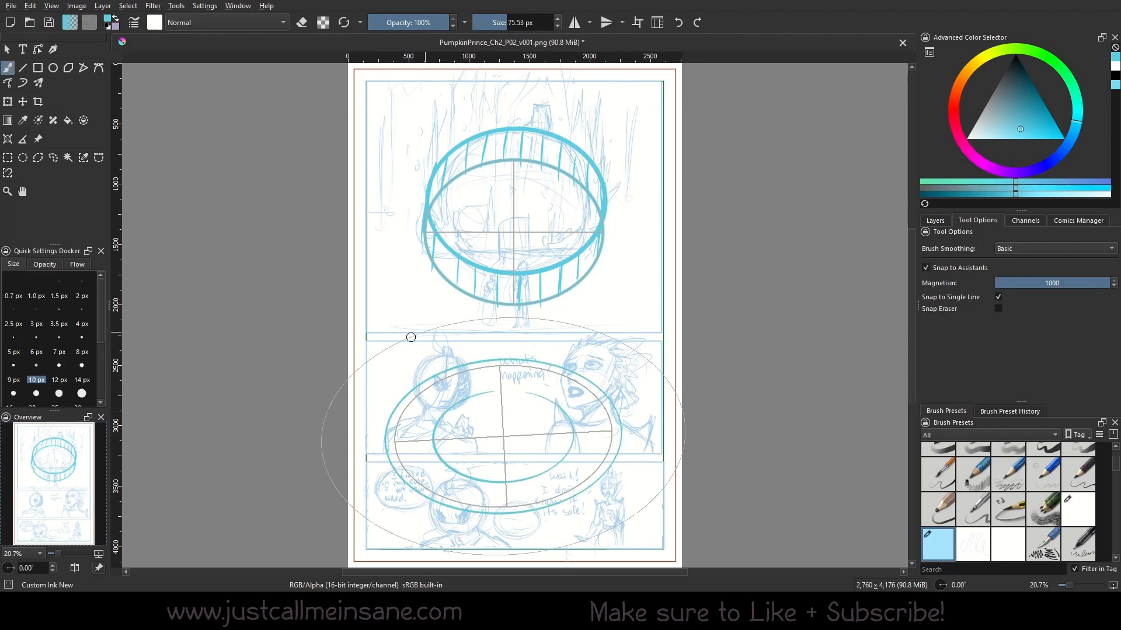
pyautogui.moveTo(410, 338); pyautogui.dragTo(374, 363)
pyautogui.moveTo(445, 387)
pyautogui.mouseDown()
pyautogui.moveTo(554, 383)
pyautogui.moveTo(417, 407)
pyautogui.mouseUp()
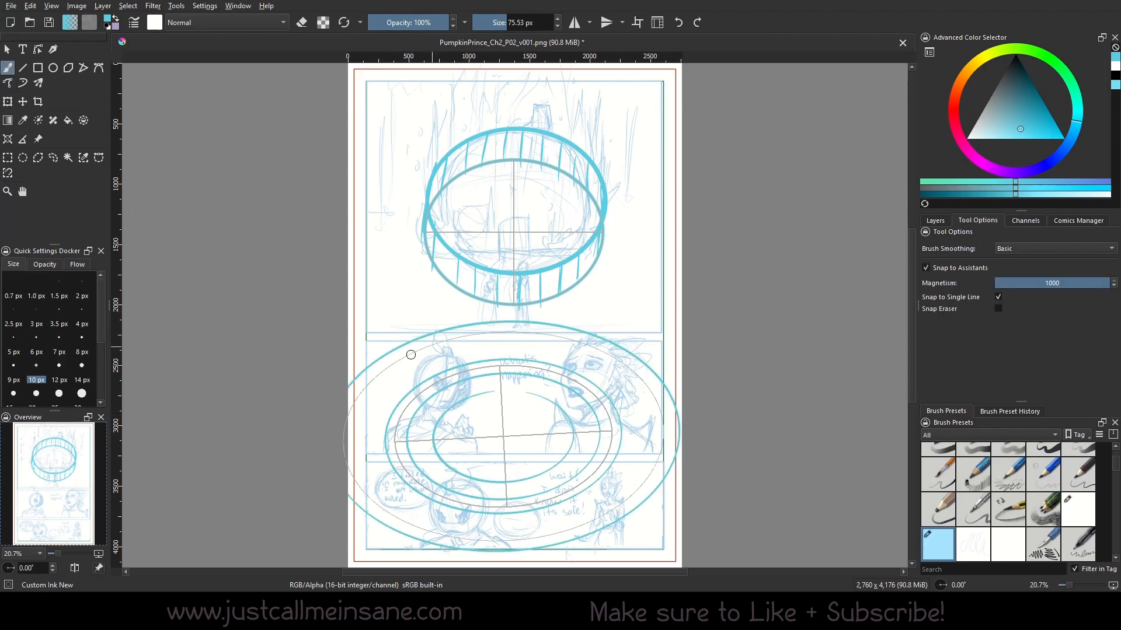
pyautogui.moveTo(410, 355); pyautogui.dragTo(385, 371)
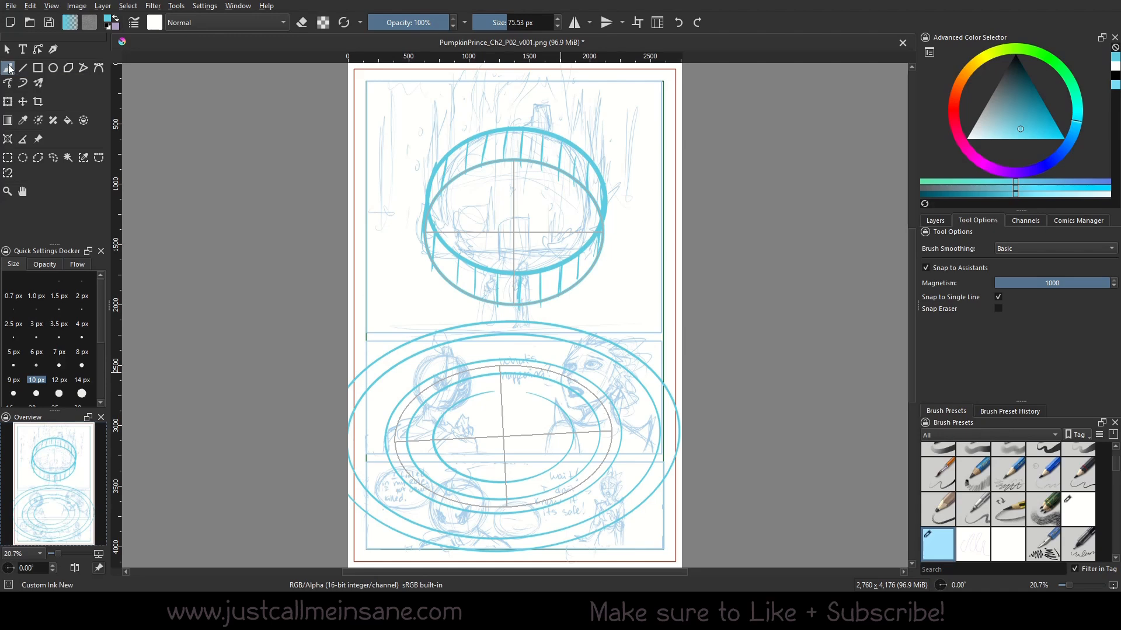
pyautogui.click(1030, 251)
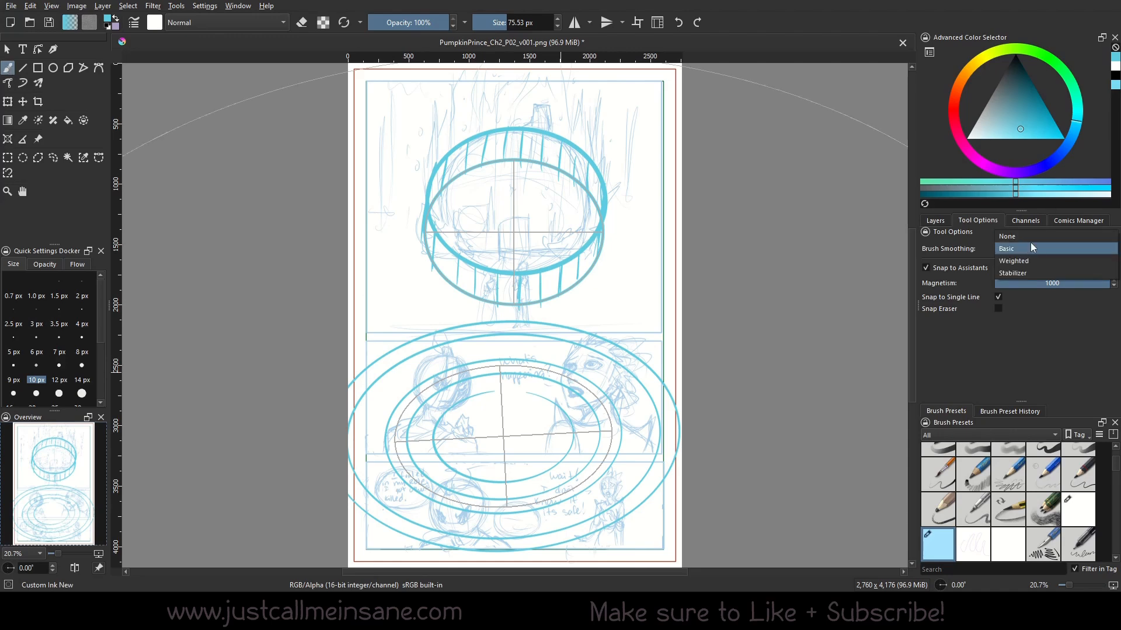
pyautogui.click(8, 139)
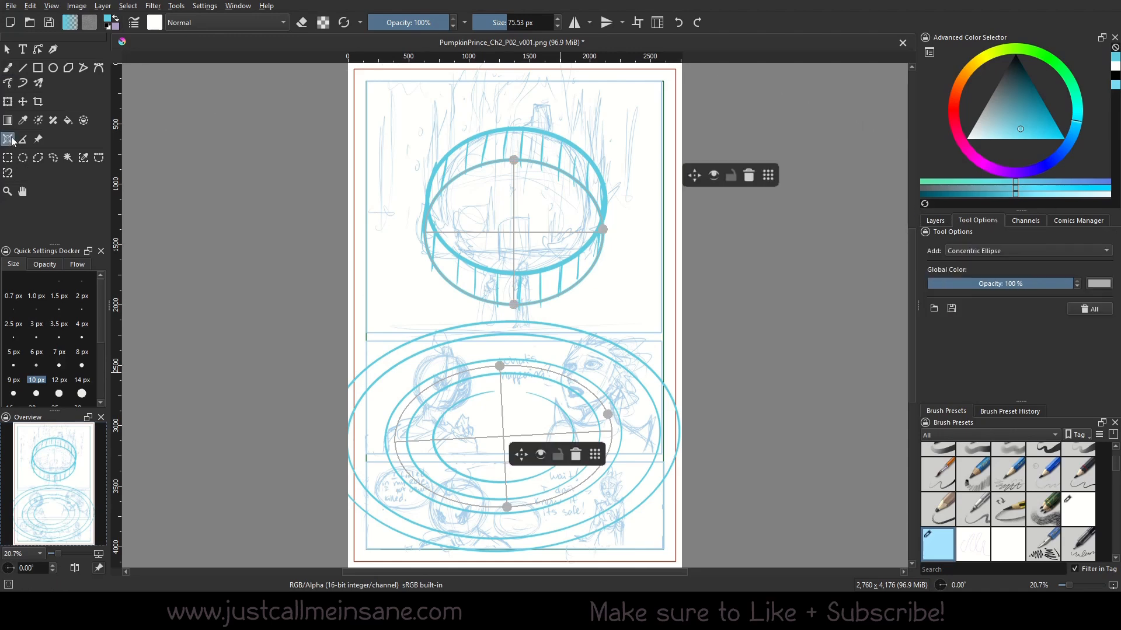
pyautogui.click(1004, 251)
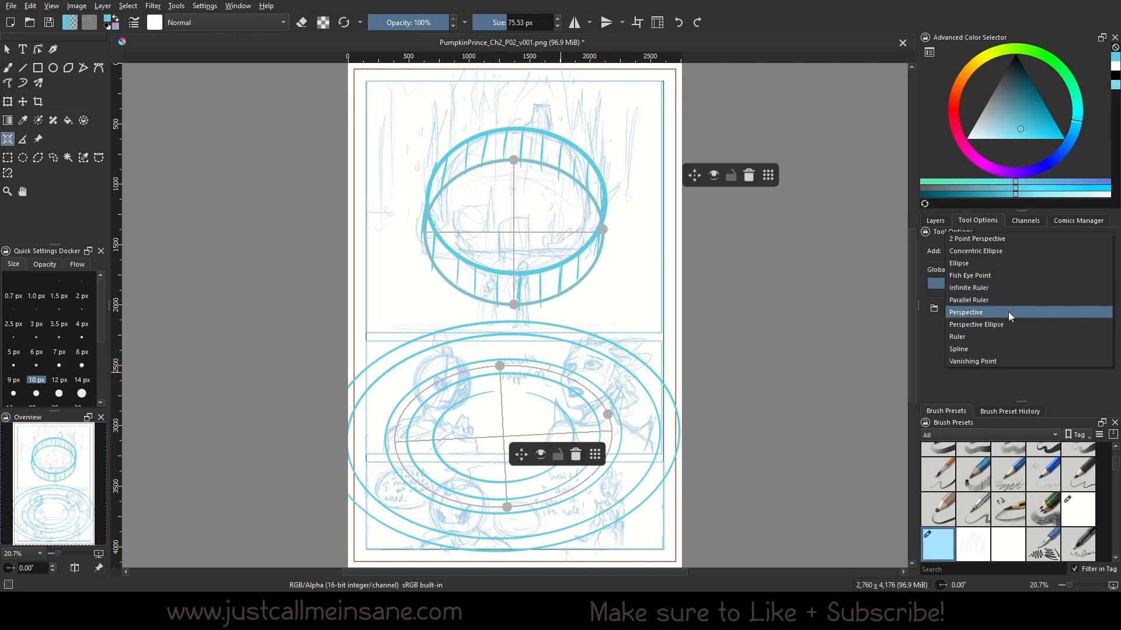
pyautogui.click(960, 391)
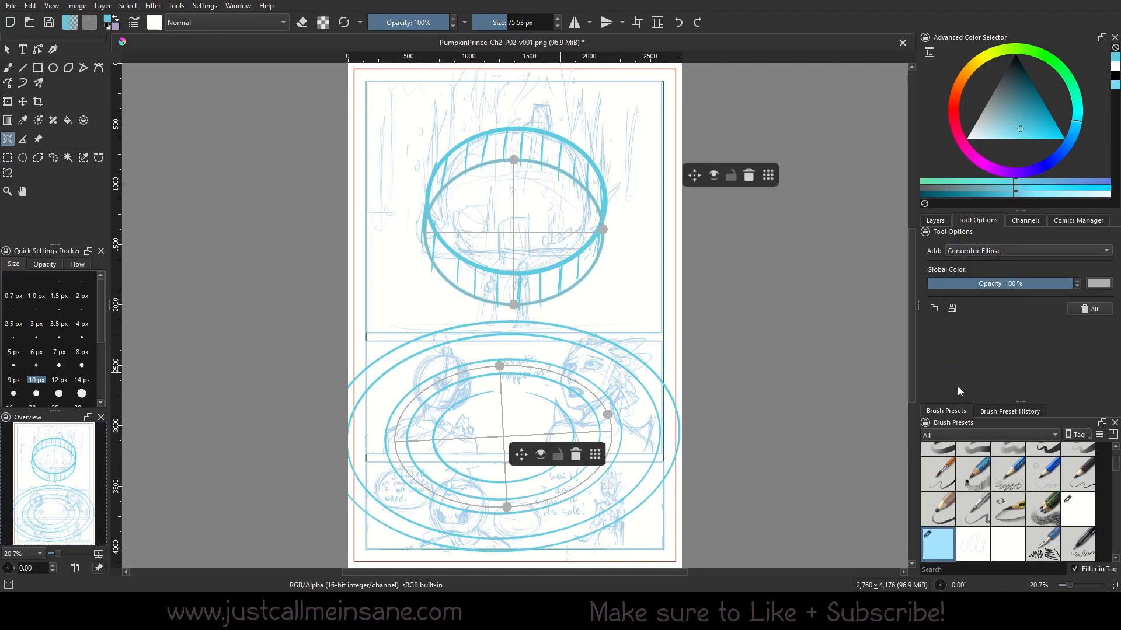
pyautogui.click(12, 67)
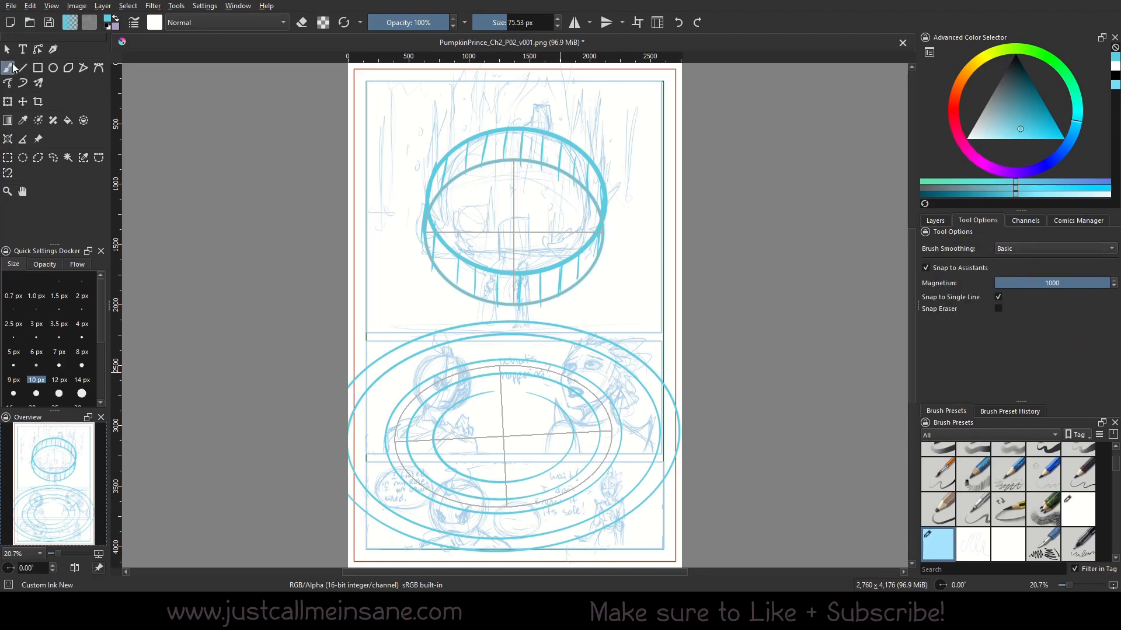